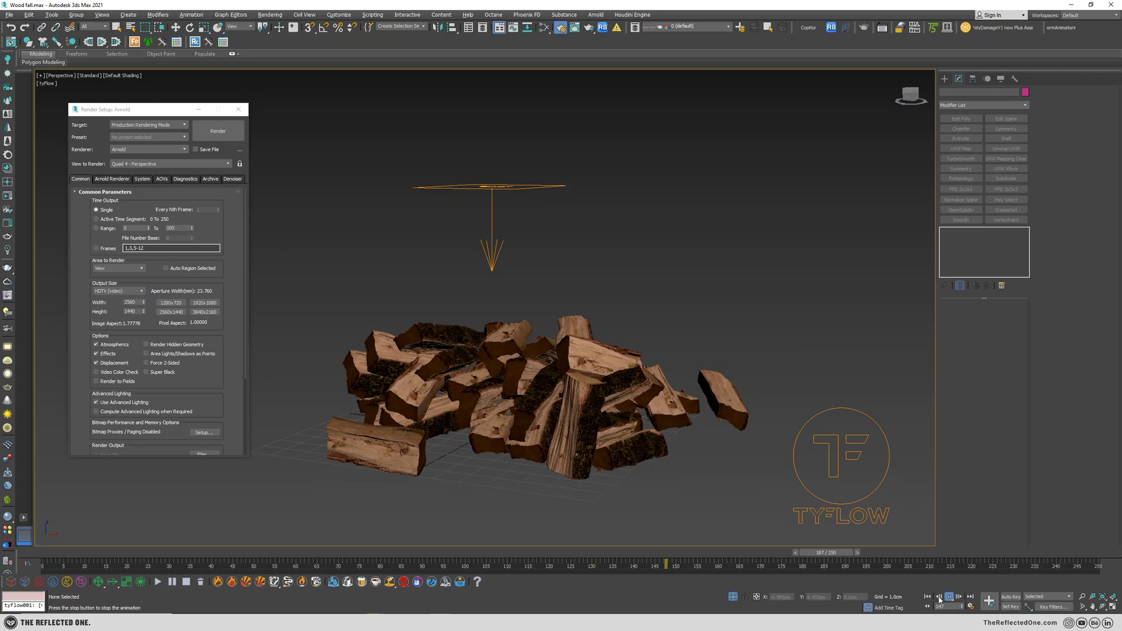
- Play back the fire simulation and the falling-wood animation, stopping once the wood piles up
{"action": "left_click", "coordinate": [950, 597]}
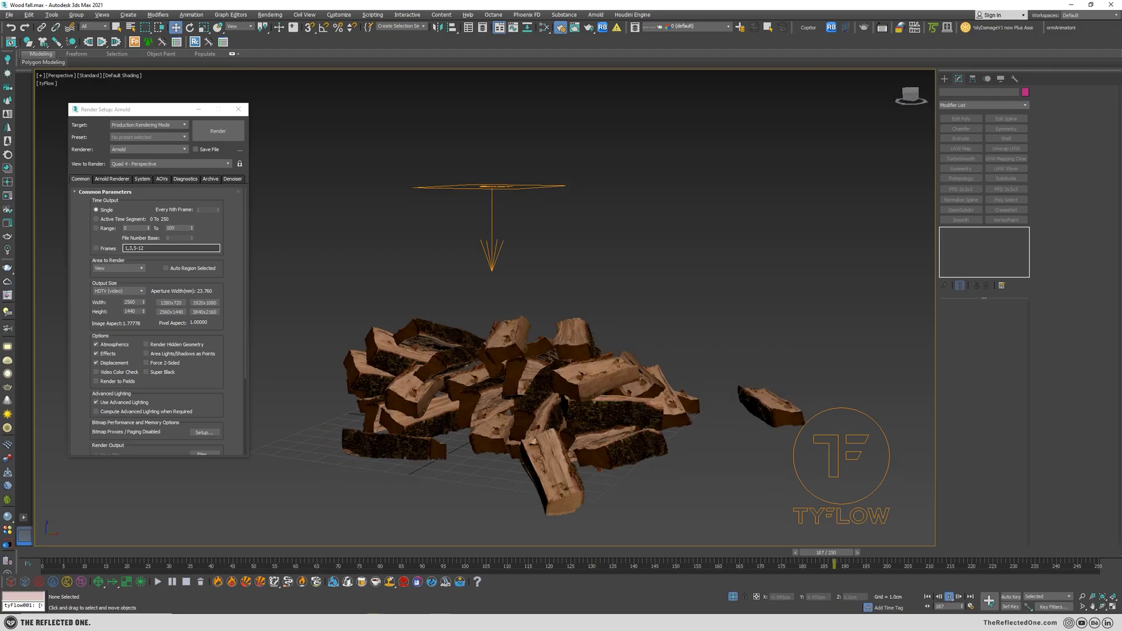
{"action": "left_click", "coordinate": [55, 16]}
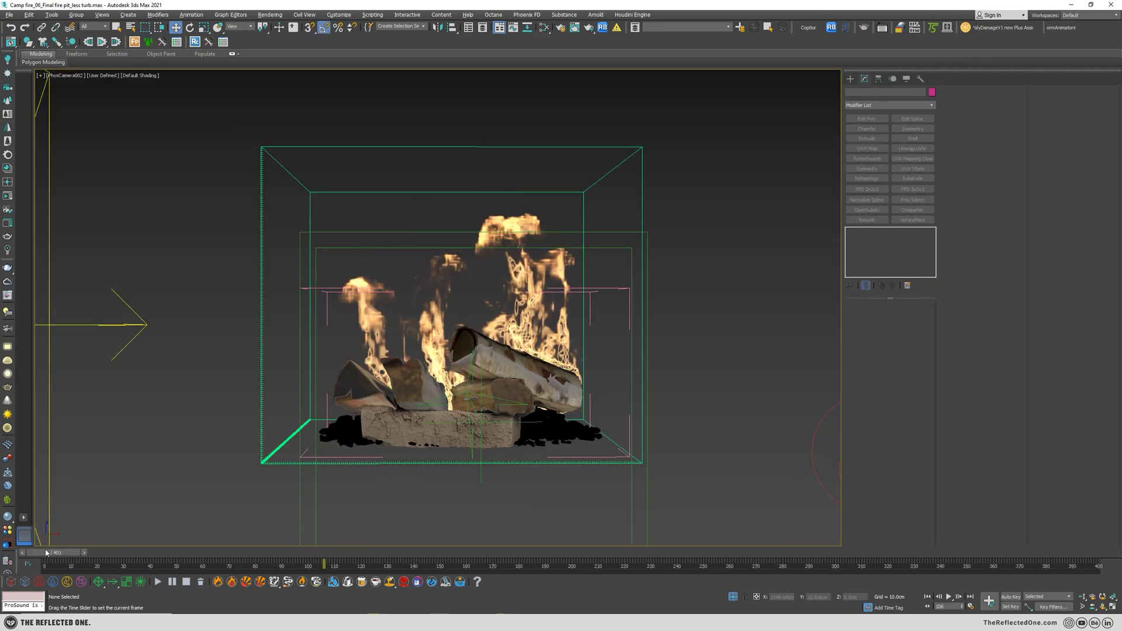
{"action": "key", "text": "slash"}
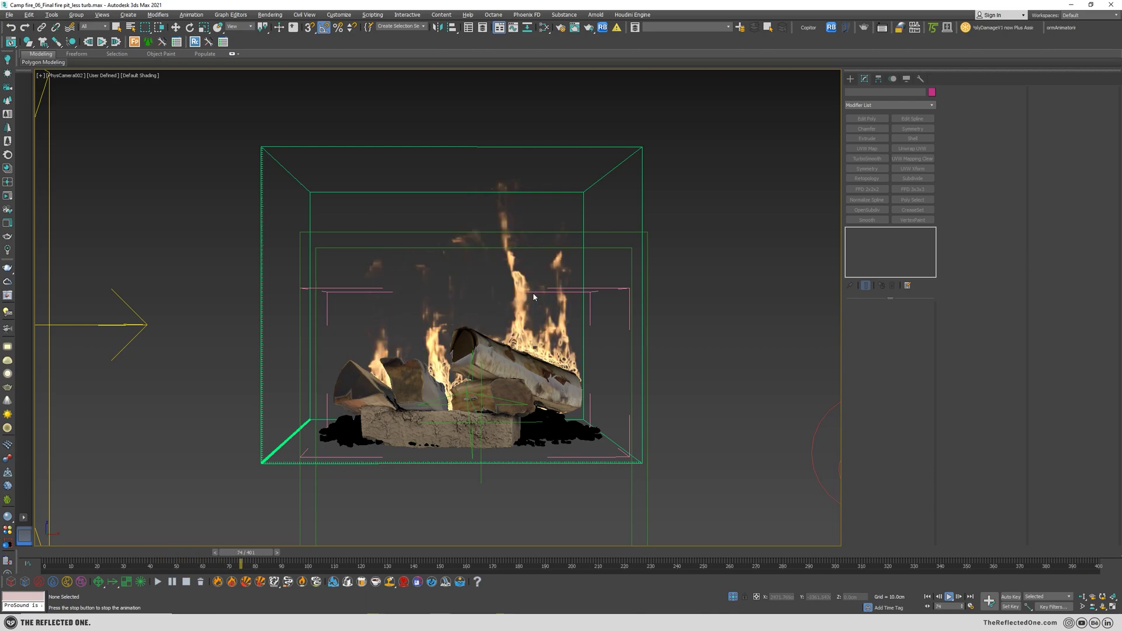
{"action": "key", "text": "slash"}
{"action": "left_click", "coordinate": [51, 14]}
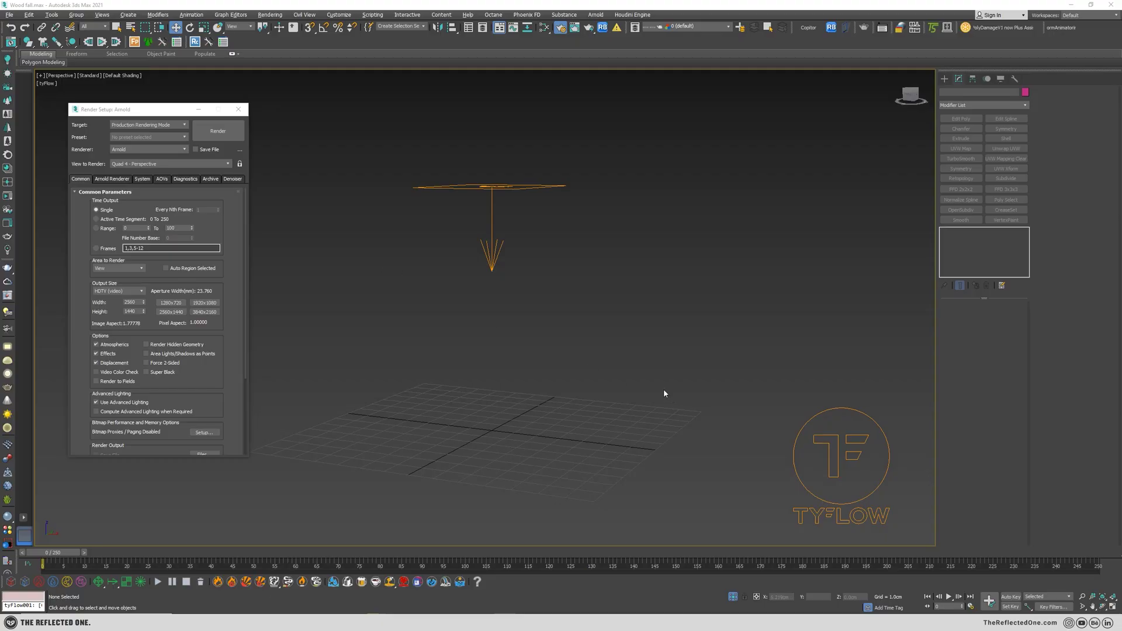
{"action": "left_click", "coordinate": [948, 597]}
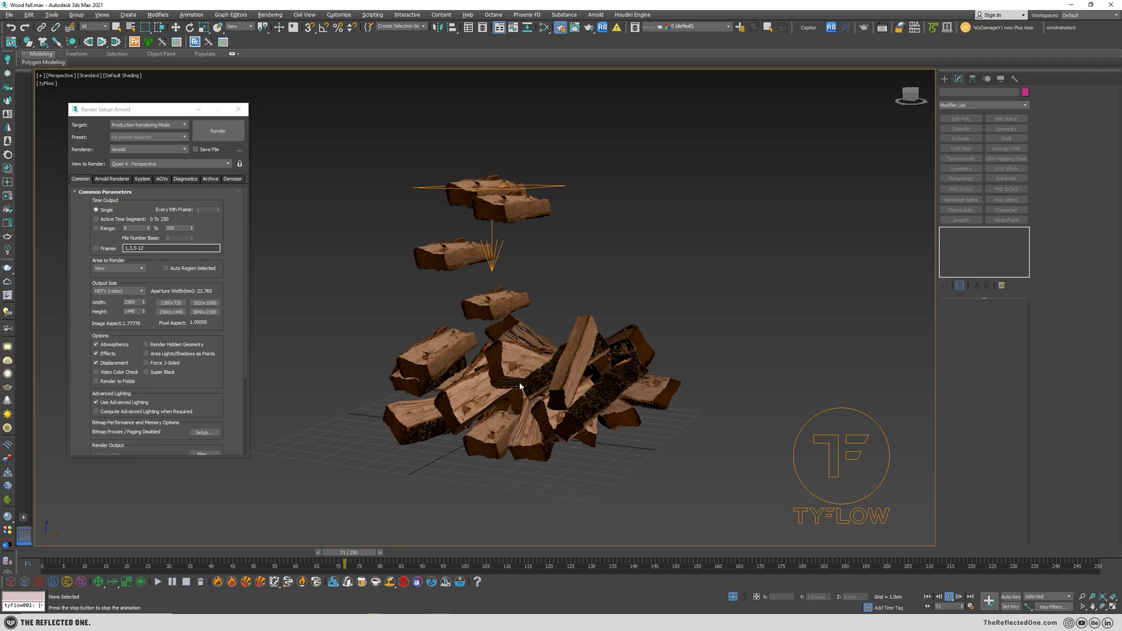
{"action": "left_click", "coordinate": [949, 598]}
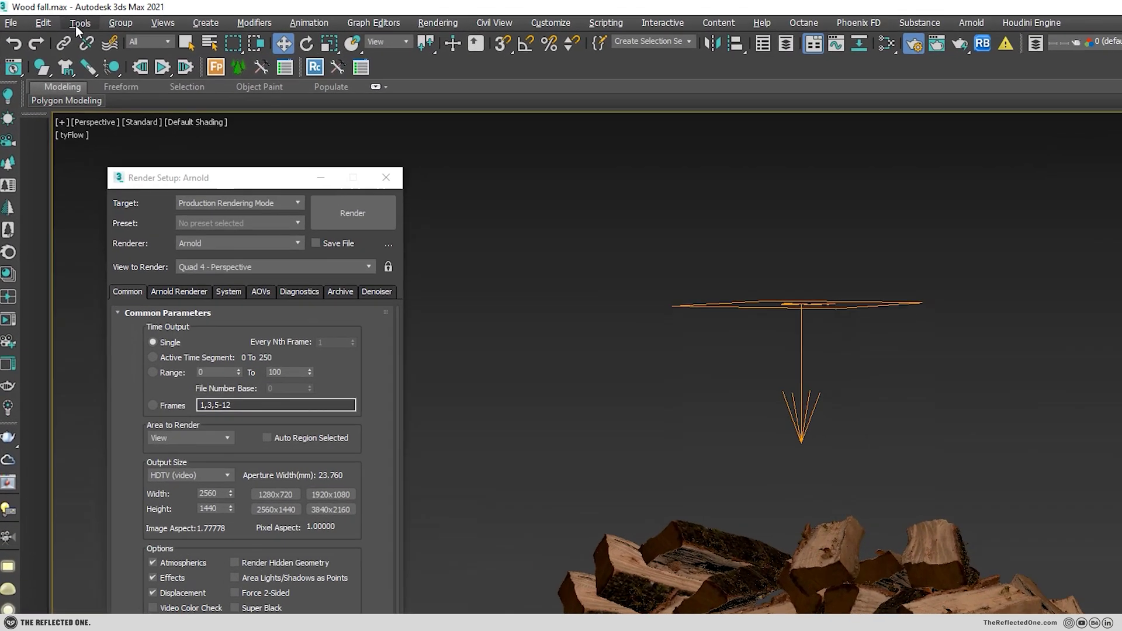
- Check the standard Create Preview settings with AVI output, then close without creating
{"action": "left_click", "coordinate": [51, 15]}
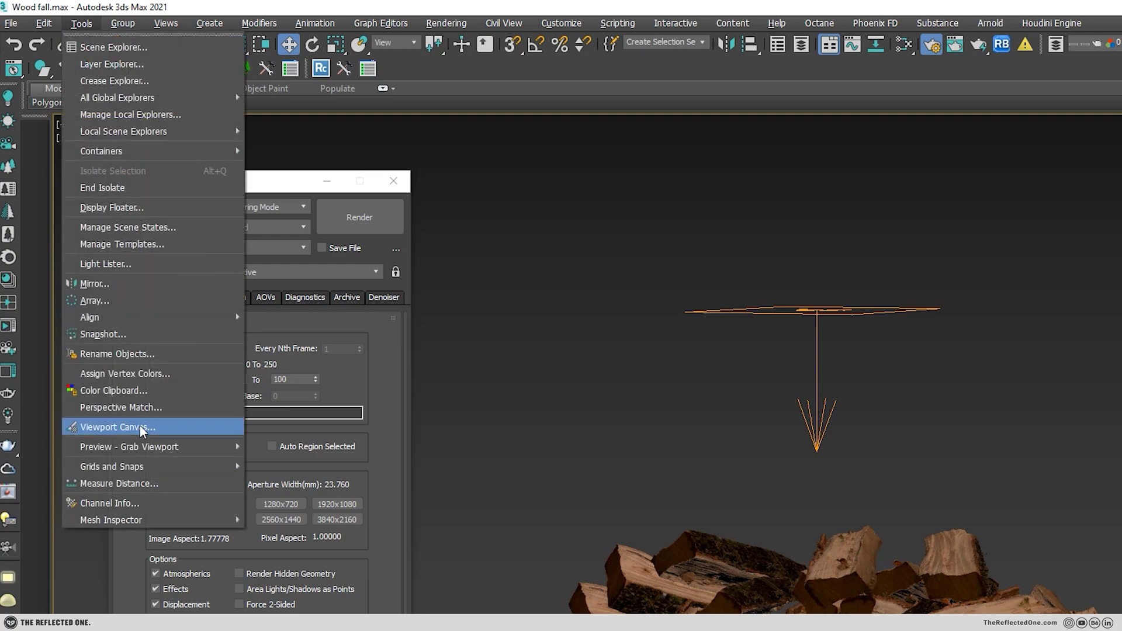
{"action": "mouse_move", "coordinate": [136, 447]}
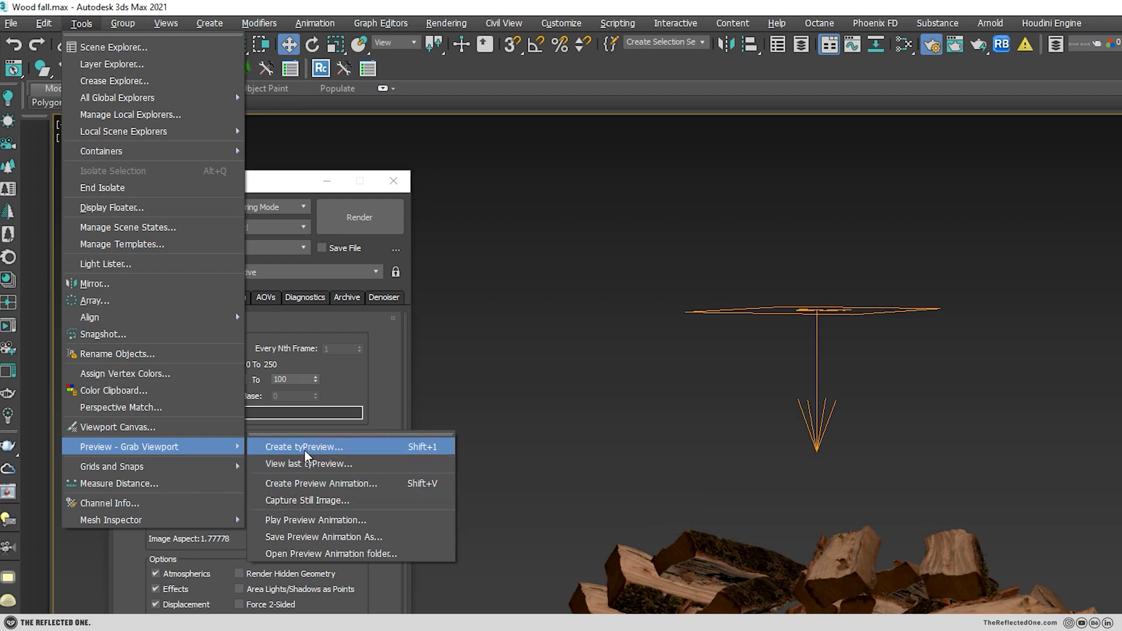
{"action": "left_click", "coordinate": [317, 483]}
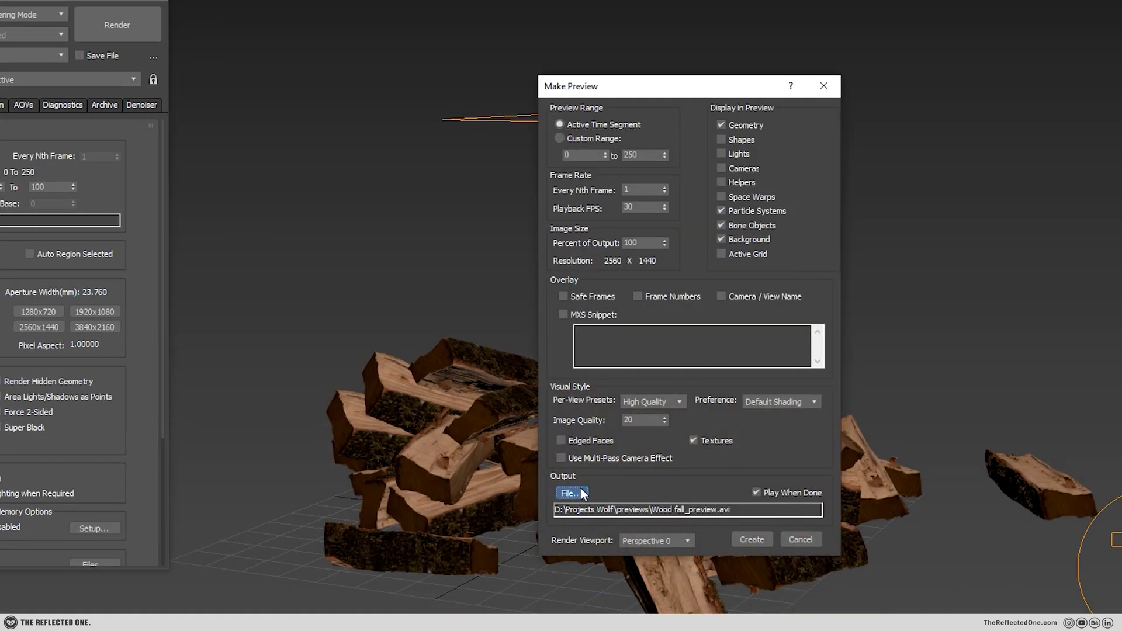
{"action": "left_click", "coordinate": [570, 493]}
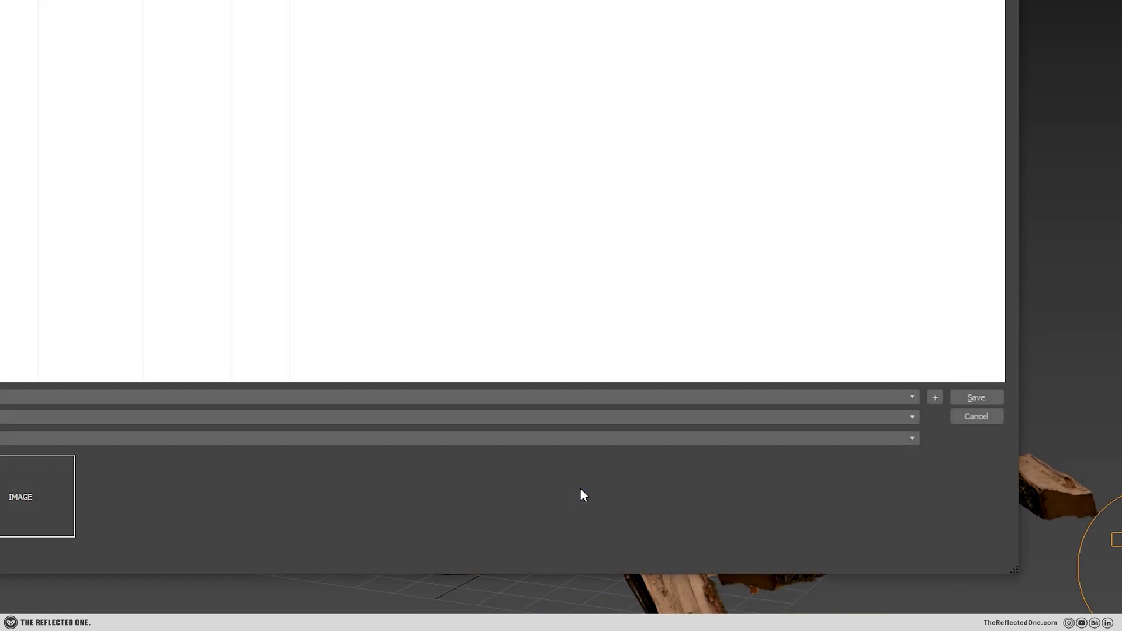
{"action": "left_click", "coordinate": [216, 478]}
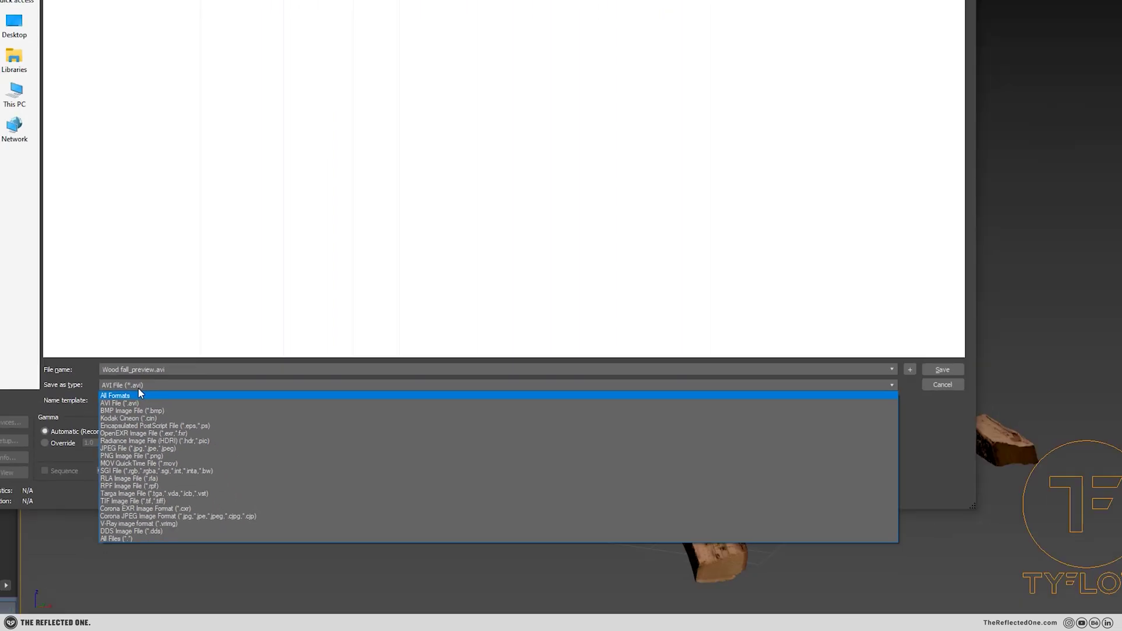
{"action": "left_click", "coordinate": [204, 496]}
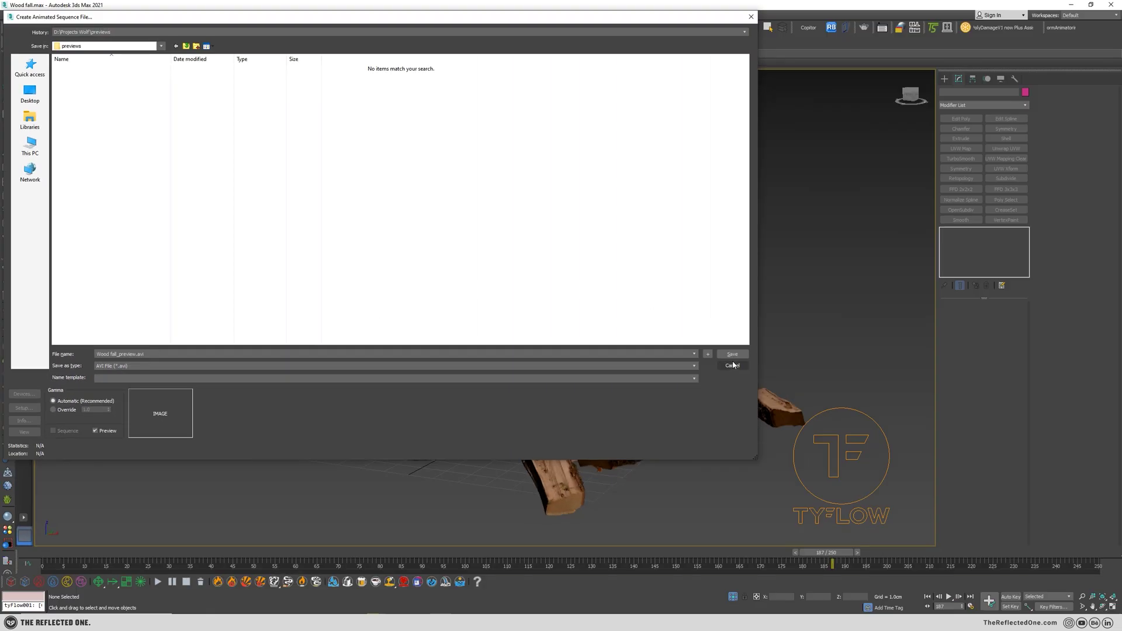
{"action": "left_click", "coordinate": [734, 353]}
{"action": "left_click", "coordinate": [627, 439]}
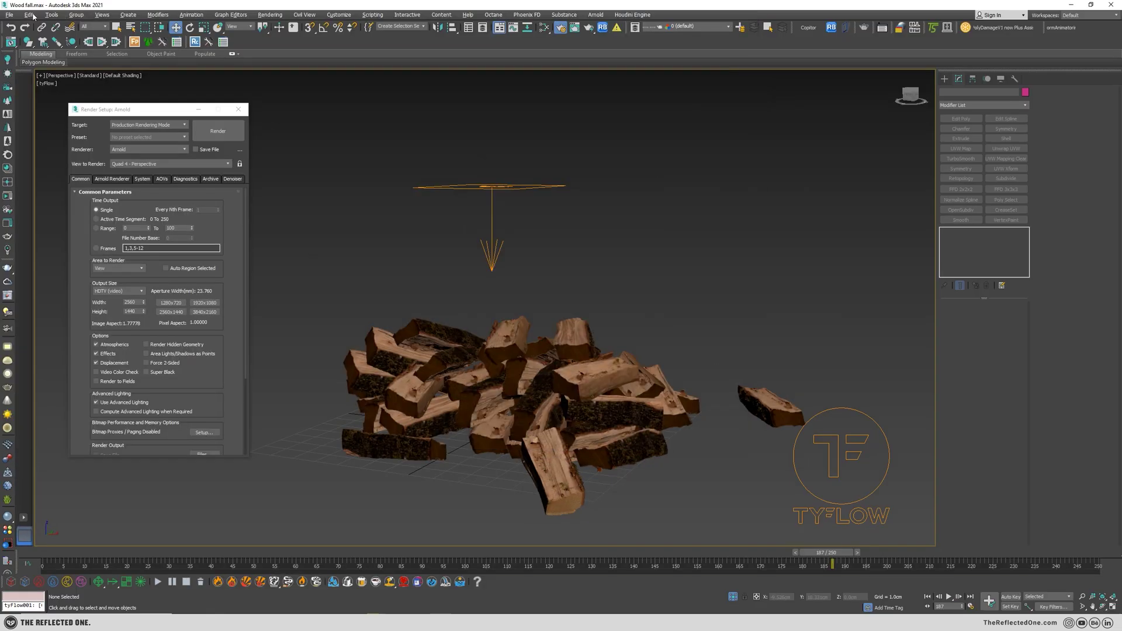
- In tyPreview, try a custom frame range 0 to 100, then revert to Active Time Segment
{"action": "left_click", "coordinate": [52, 14]}
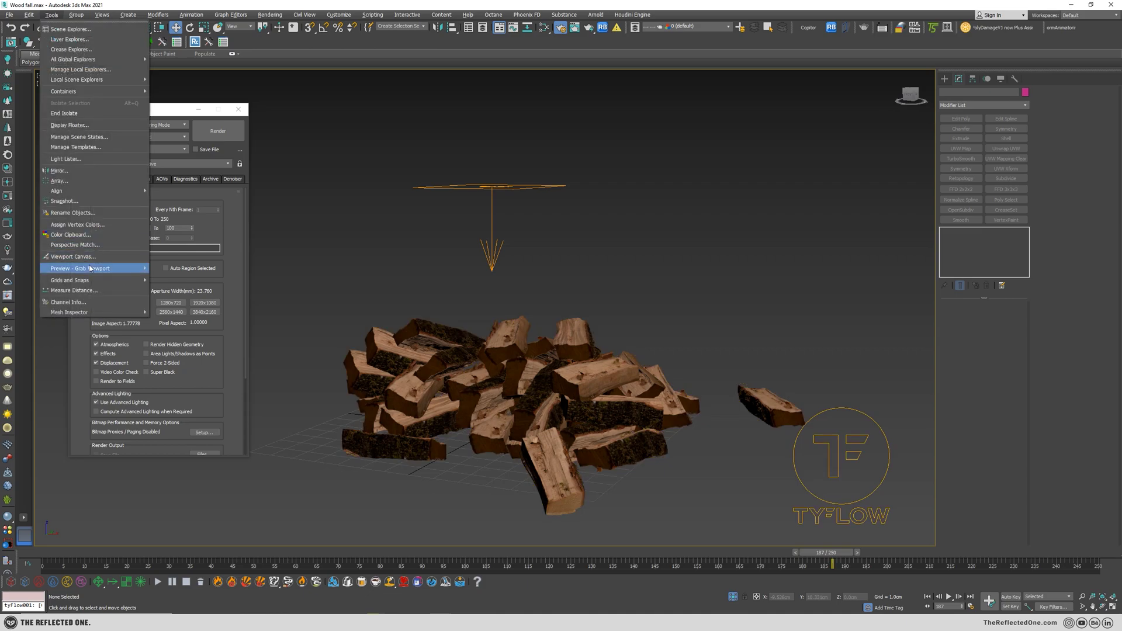
{"action": "mouse_move", "coordinate": [91, 269]}
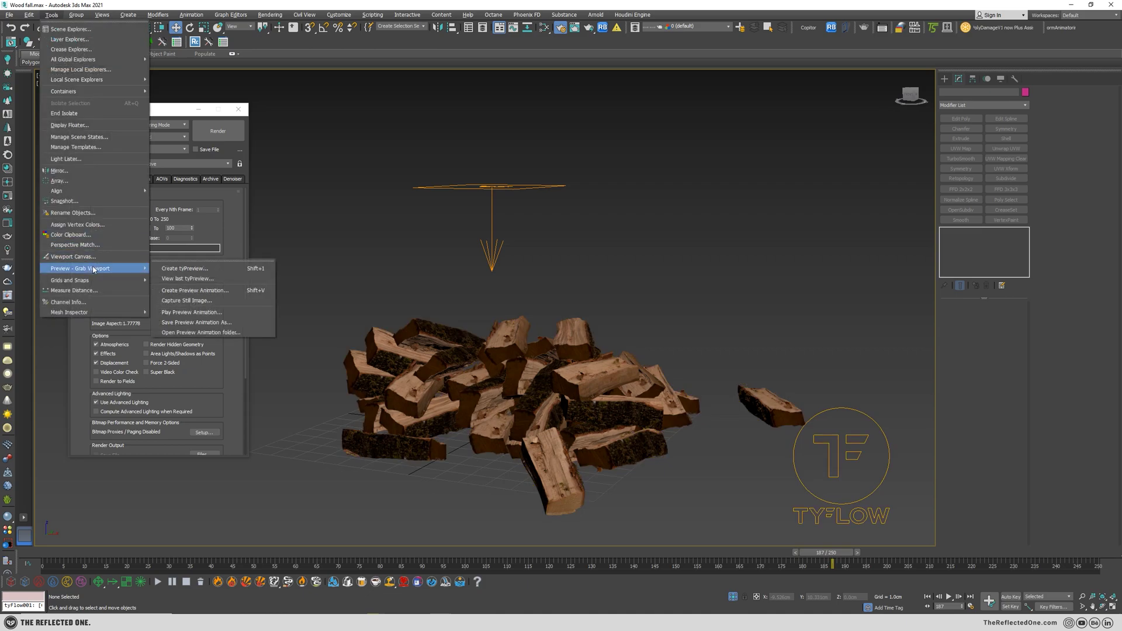
{"action": "left_click", "coordinate": [198, 270]}
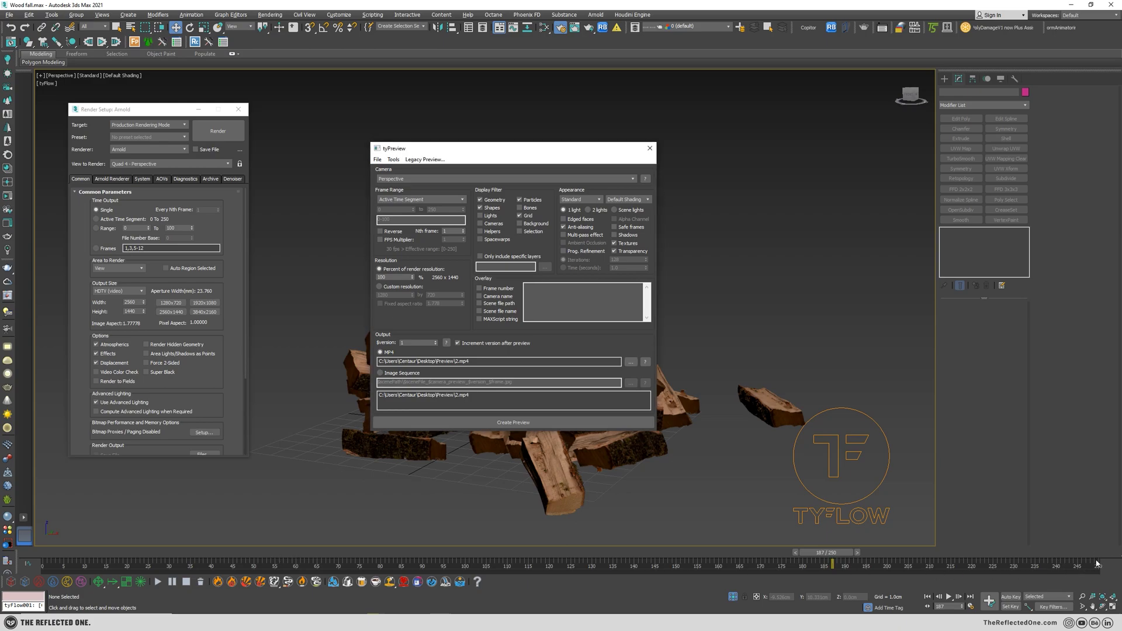
{"action": "left_click", "coordinate": [417, 200]}
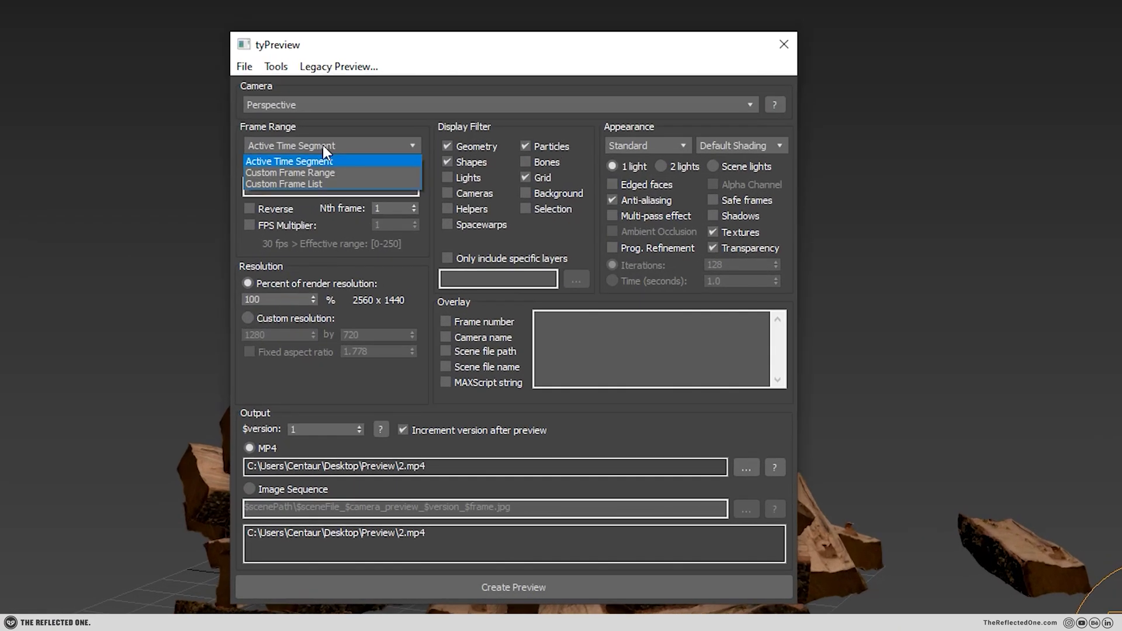
{"action": "left_click", "coordinate": [280, 173]}
{"action": "double_click", "coordinate": [370, 168]}
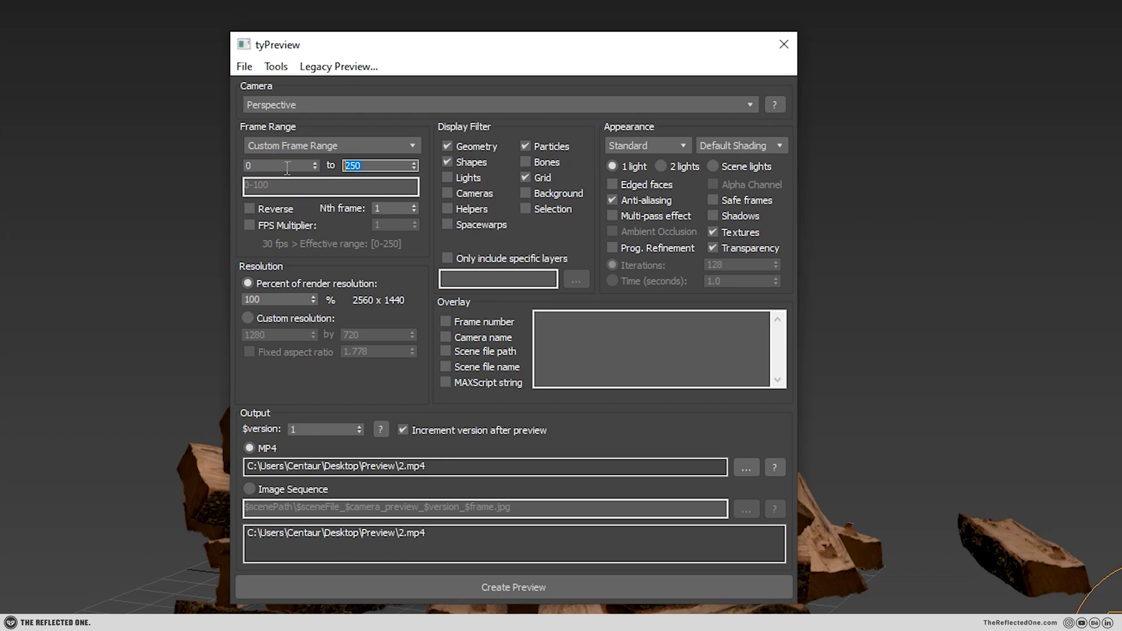
{"action": "type", "text": "100"}
{"action": "key", "text": "Return"}
{"action": "left_click", "coordinate": [308, 146]}
{"action": "left_click", "coordinate": [273, 157]}
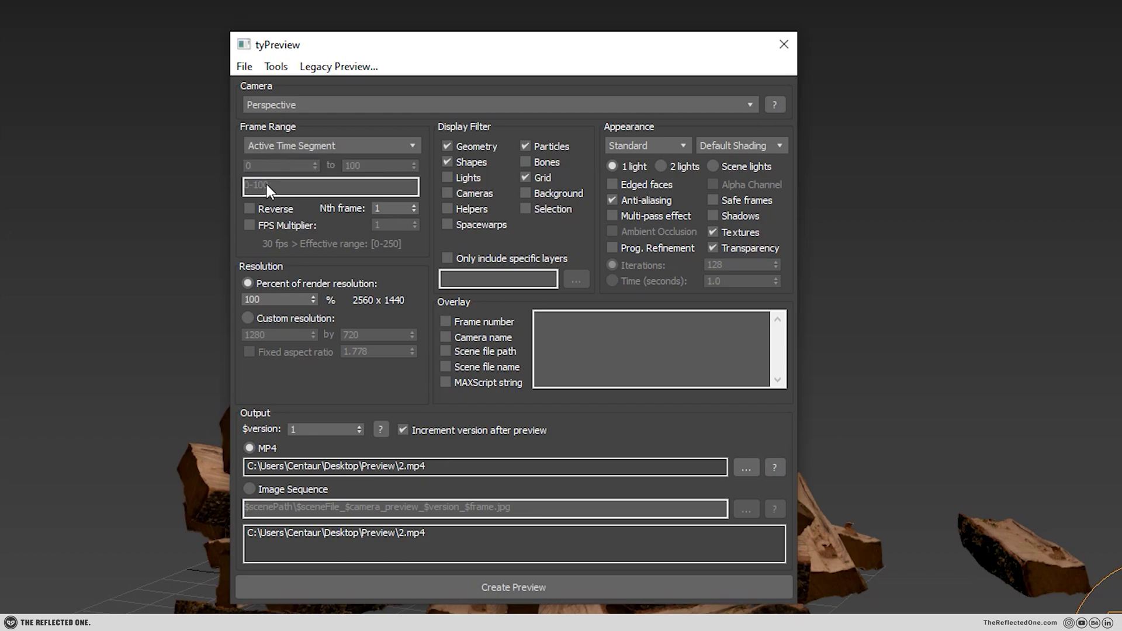
{"action": "double_click", "coordinate": [279, 300]}
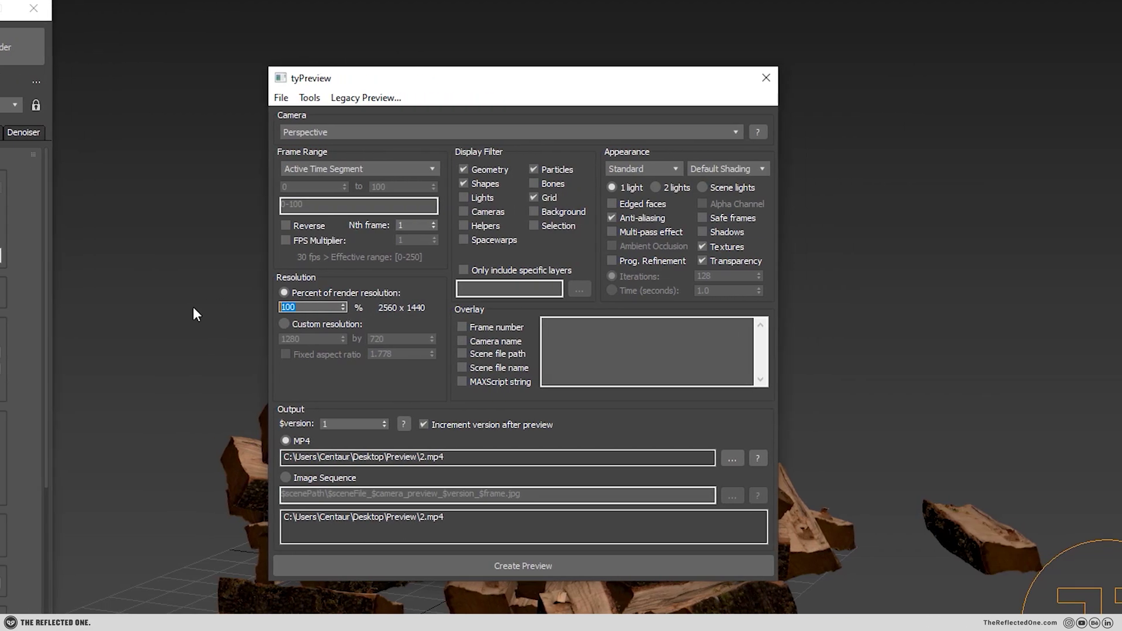
{"action": "type", "text": "50"}
{"action": "key", "text": "Return"}
{"action": "left_click", "coordinate": [306, 324]}
{"action": "left_click", "coordinate": [310, 339]}
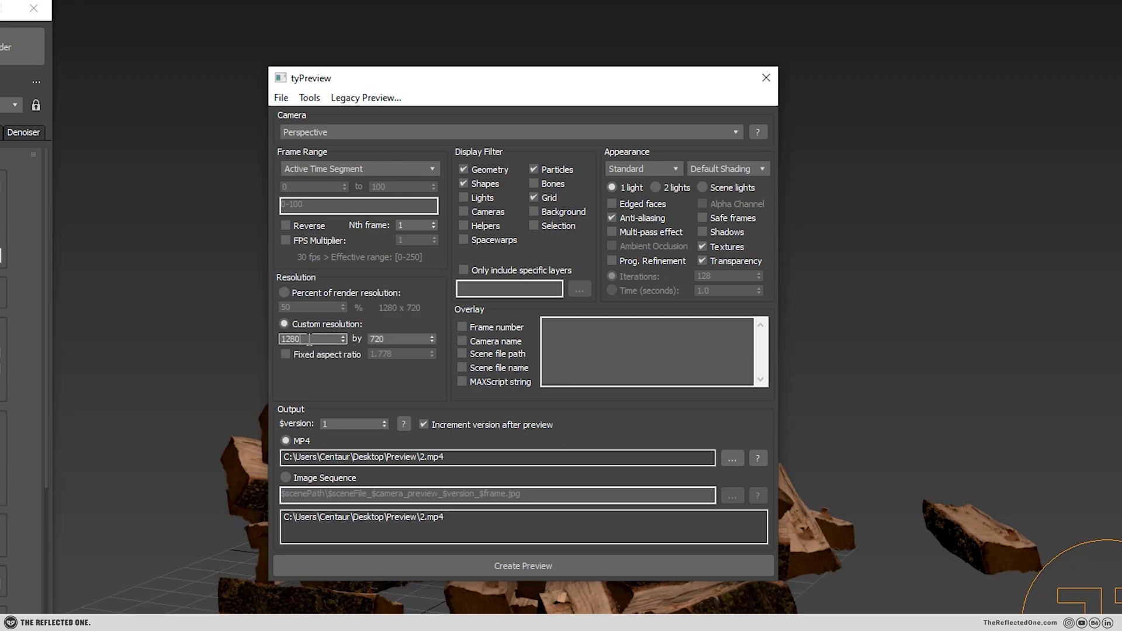
{"action": "double_click", "coordinate": [309, 339]}
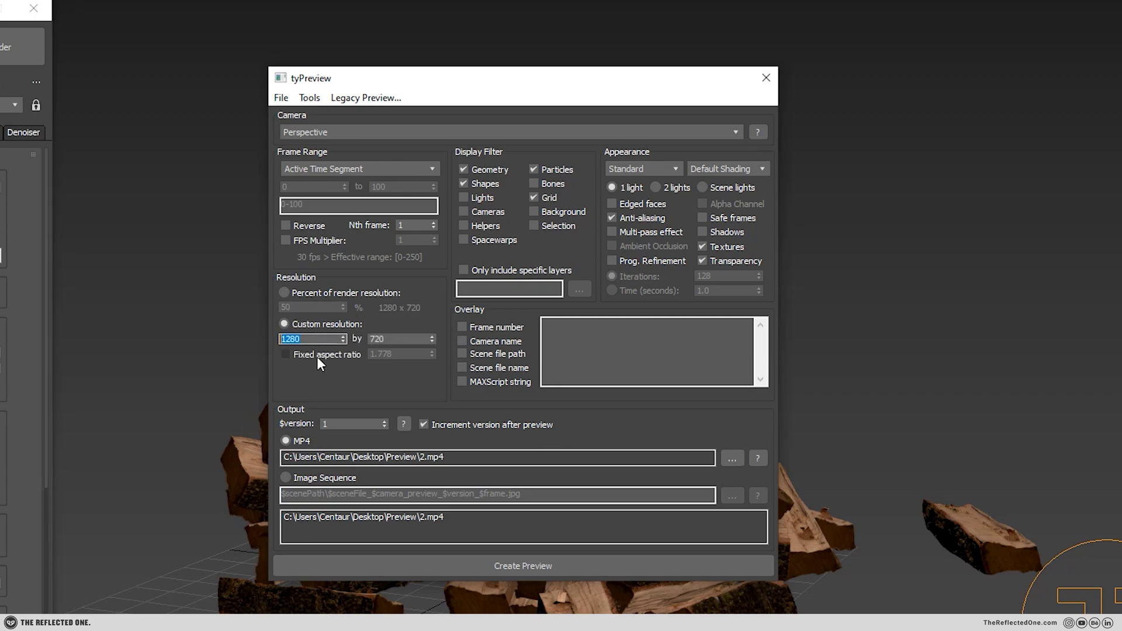
{"action": "left_click", "coordinate": [285, 293]}
{"action": "double_click", "coordinate": [310, 307]}
{"action": "type", "text": "100"}
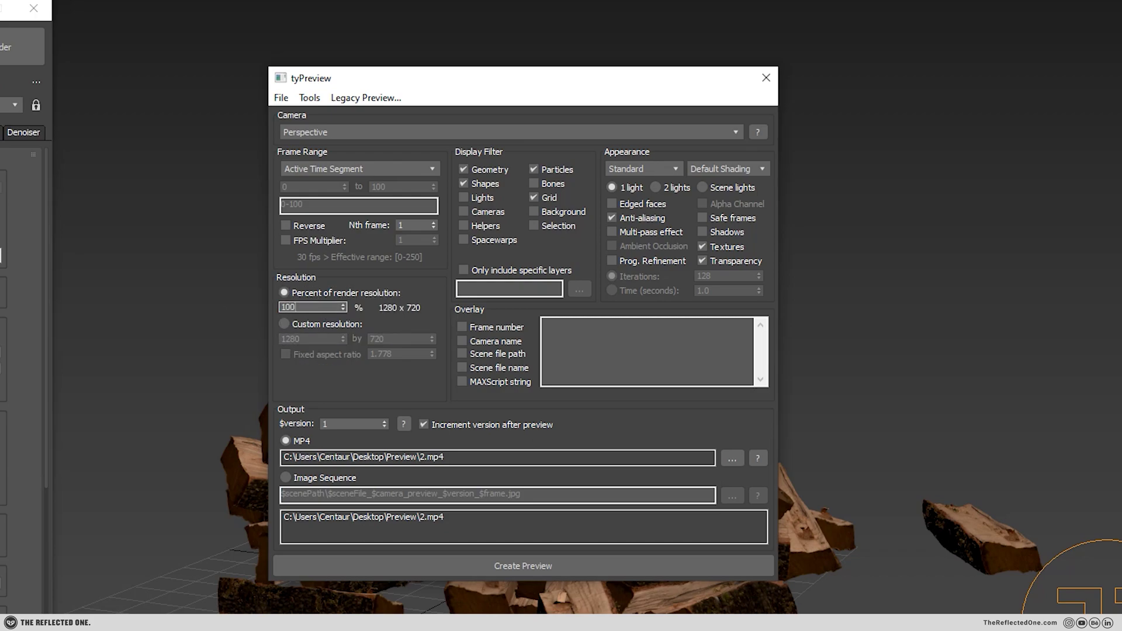
{"action": "key", "text": "Return"}
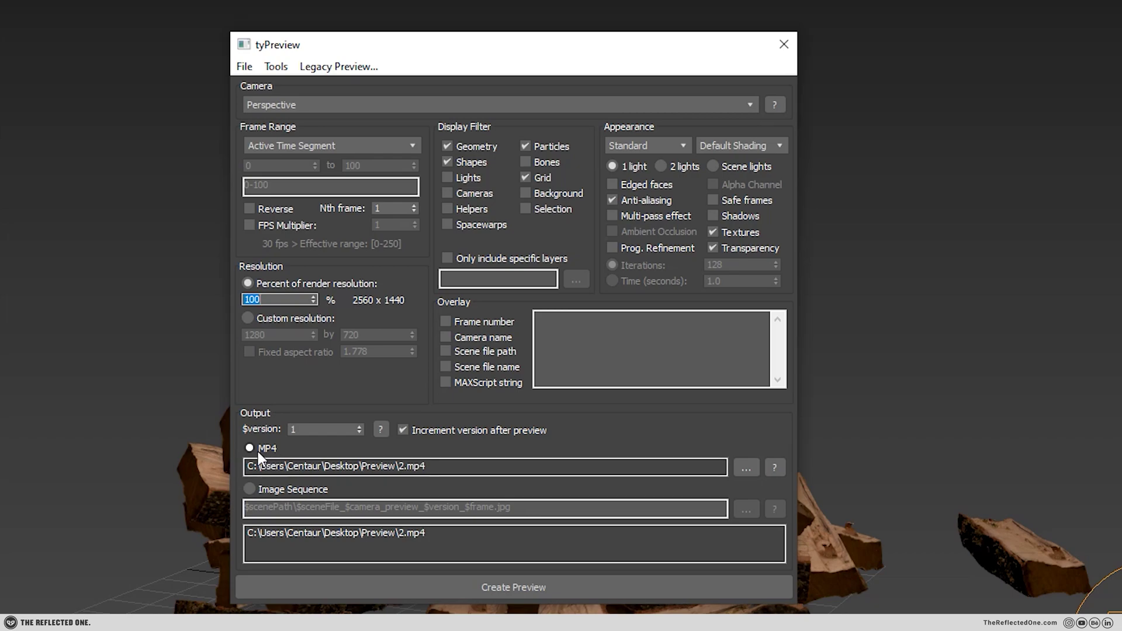
{"action": "left_click", "coordinate": [272, 491]}
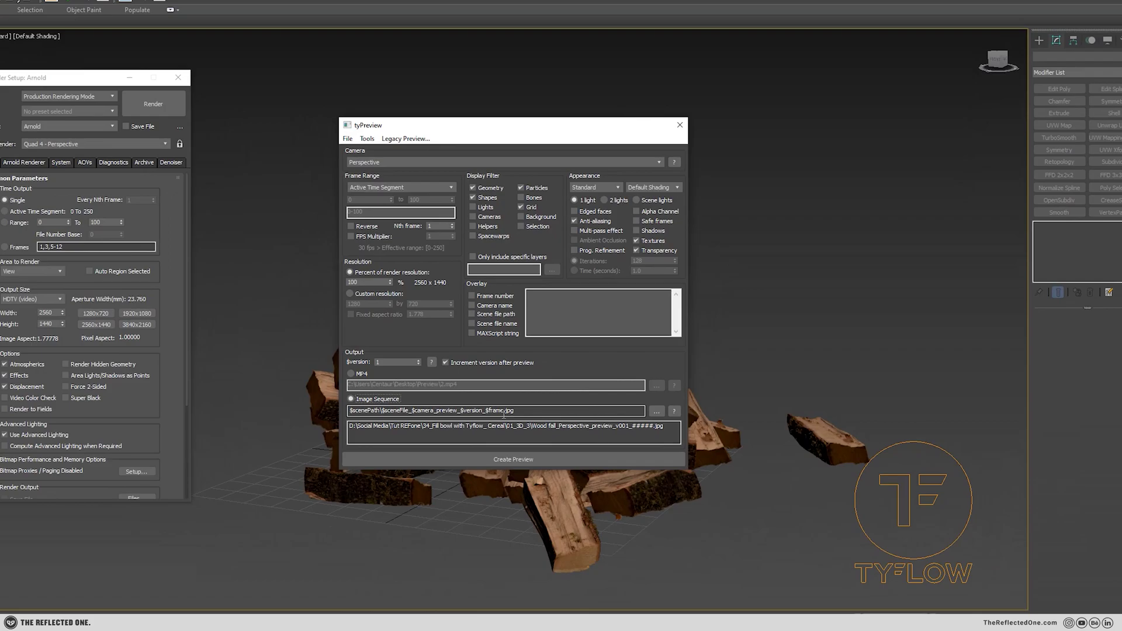
{"action": "left_click_drag", "start_coordinate": [499, 508], "coordinate": [538, 518]}
{"action": "right_click", "coordinate": [624, 383]}
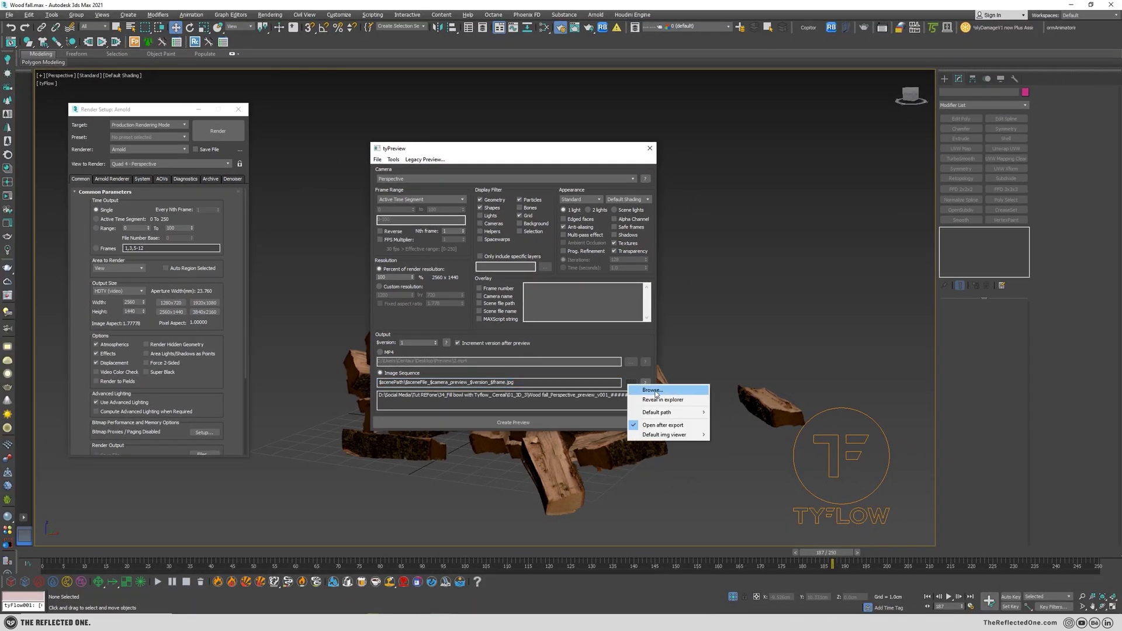
{"action": "left_click", "coordinate": [655, 395]}
{"action": "left_click", "coordinate": [631, 382]}
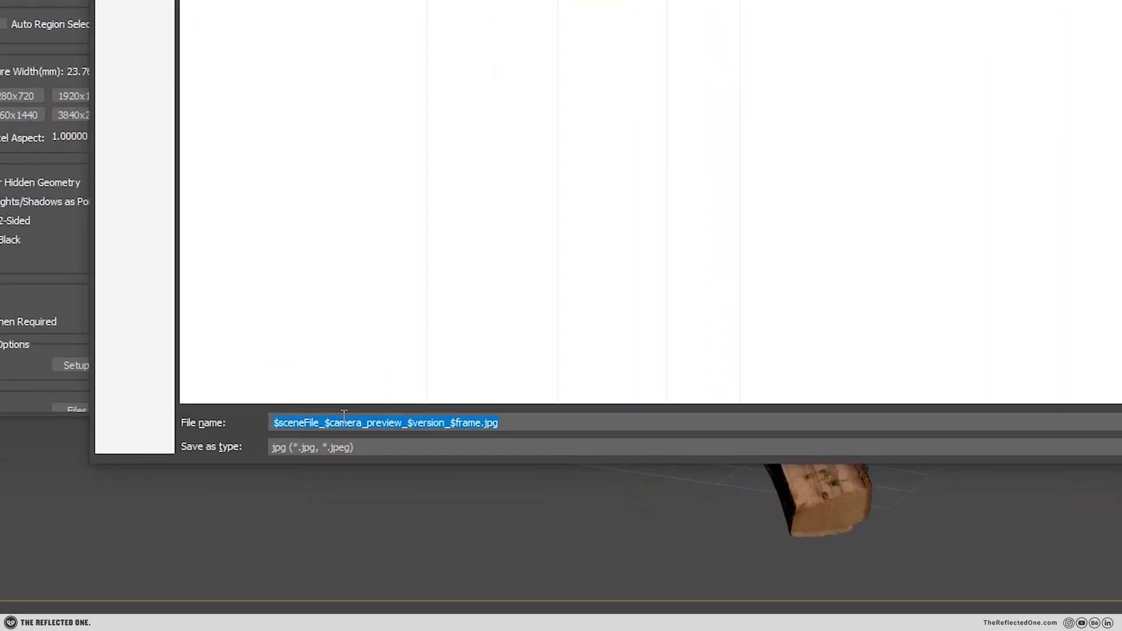
{"action": "left_click", "coordinate": [329, 474]}
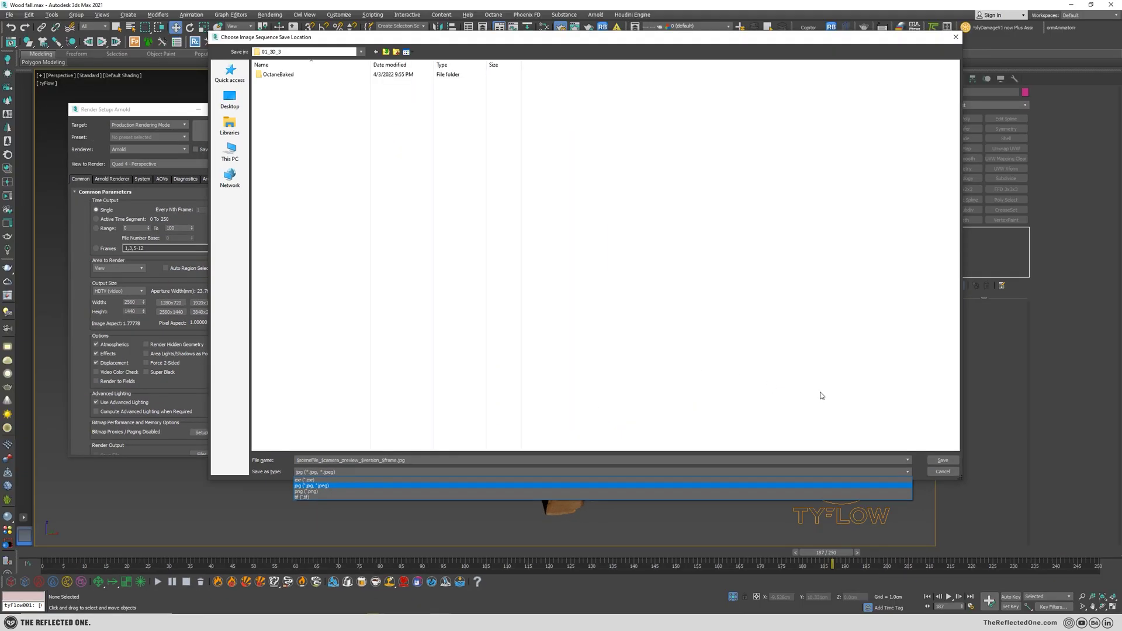
{"action": "left_click", "coordinate": [296, 499]}
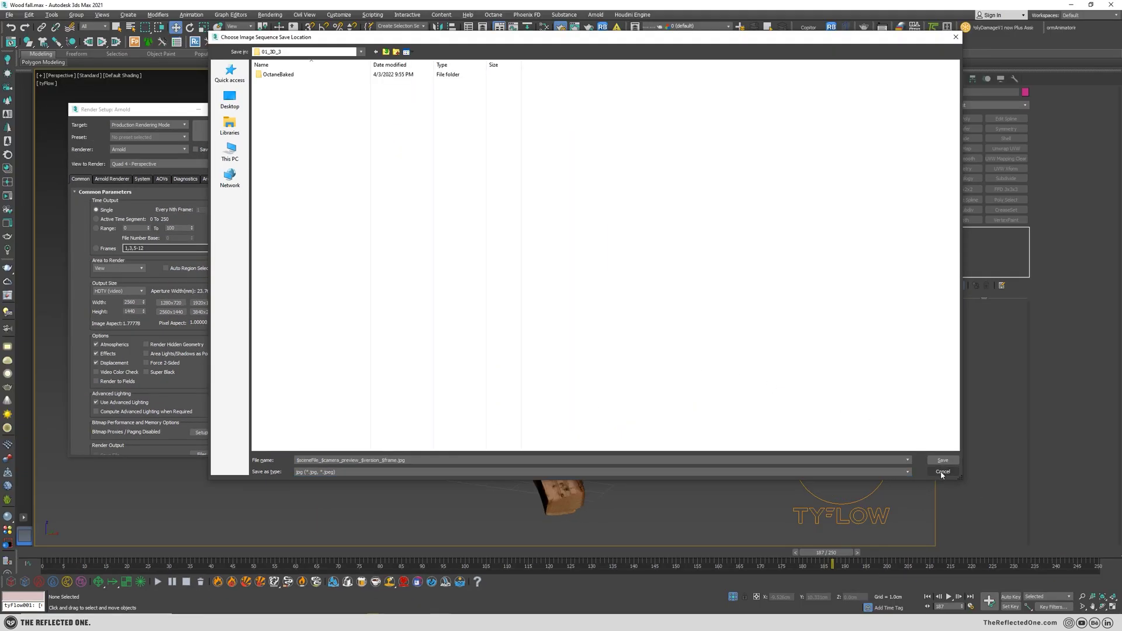
{"action": "key", "text": "Return"}
- Switch the tyPreview output to MP4 and name the file Fallen_logs in the Preview folder
{"action": "left_click", "coordinate": [380, 352]}
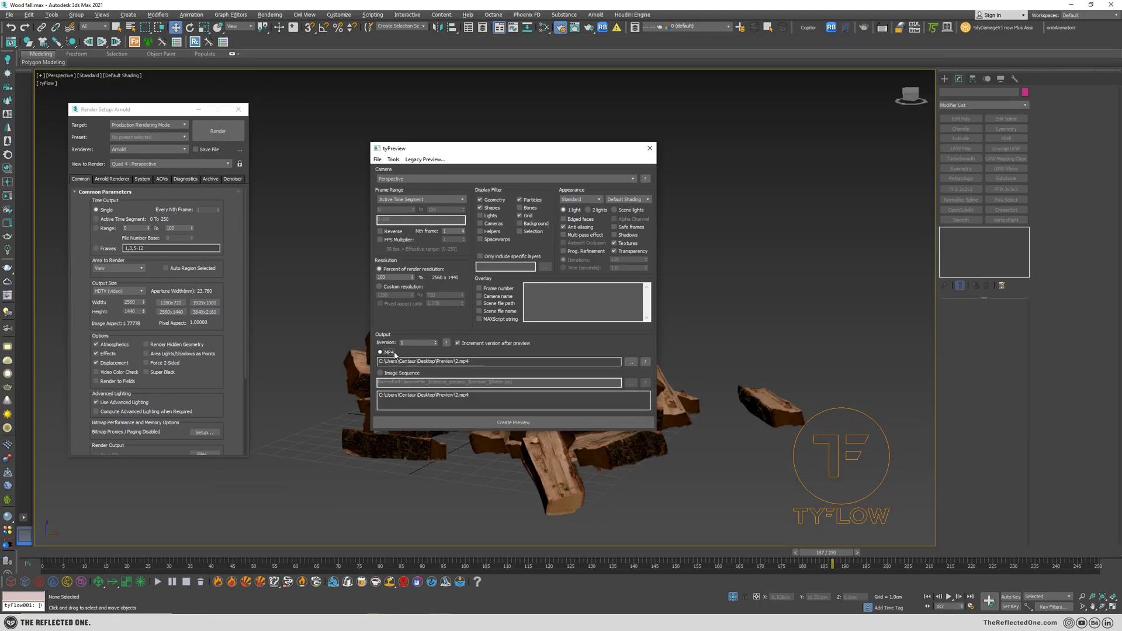
{"action": "left_click", "coordinate": [629, 363]}
{"action": "left_click", "coordinate": [650, 367]}
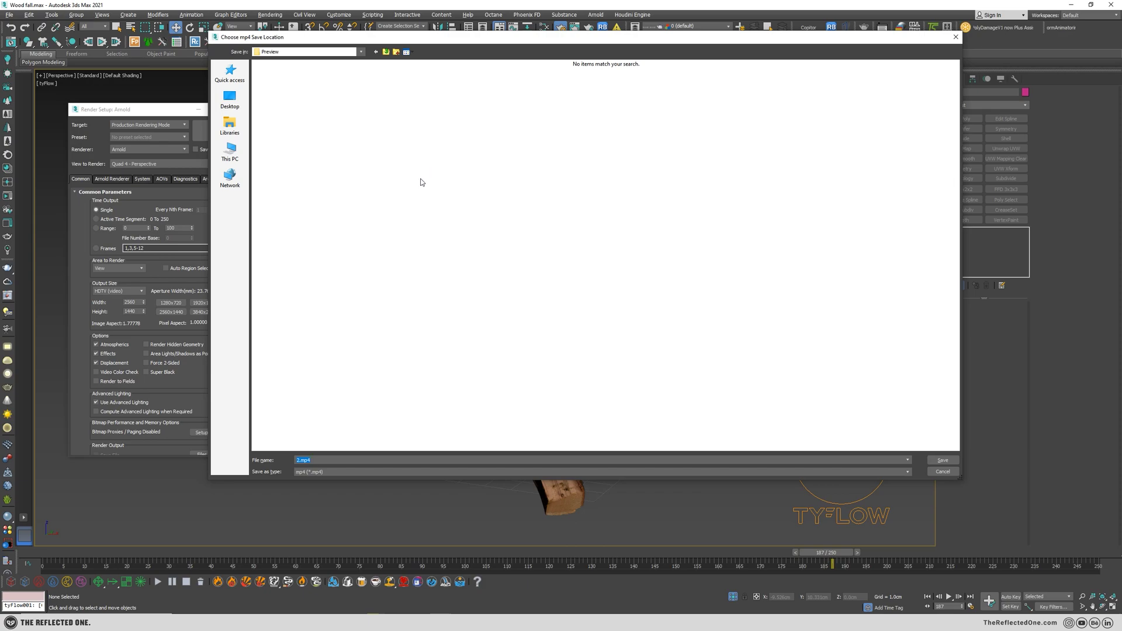
{"action": "type", "text": "Fallen_logs"}
{"action": "key", "text": "Return"}
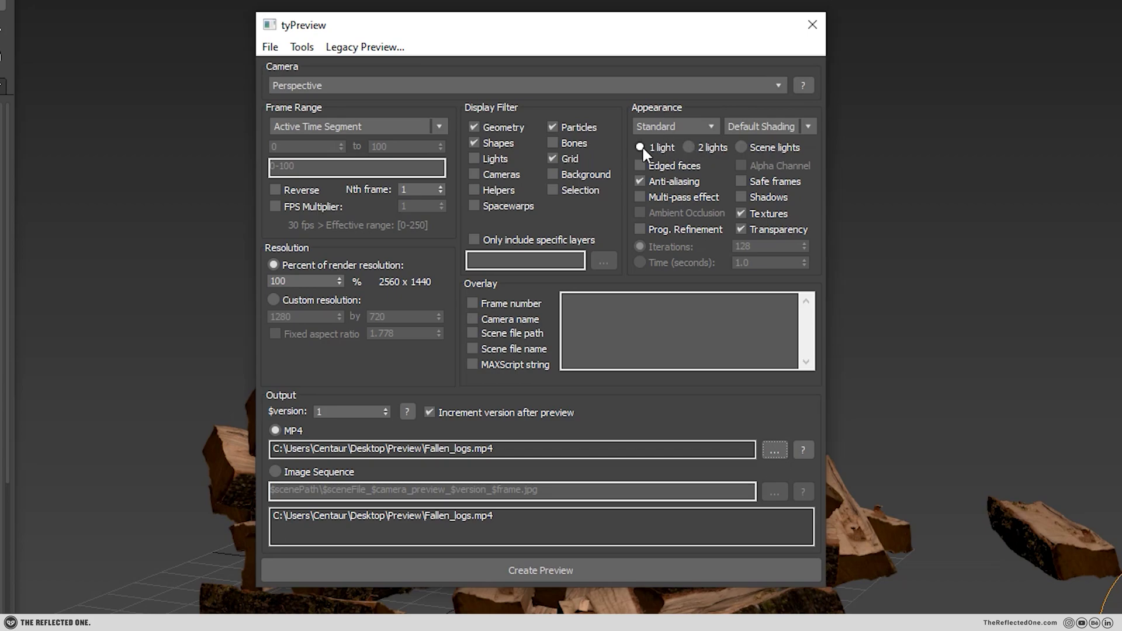
- Confirm the Standard preset and Default Shading, then begin rendering the falling-logs preview
{"action": "left_click", "coordinate": [689, 131]}
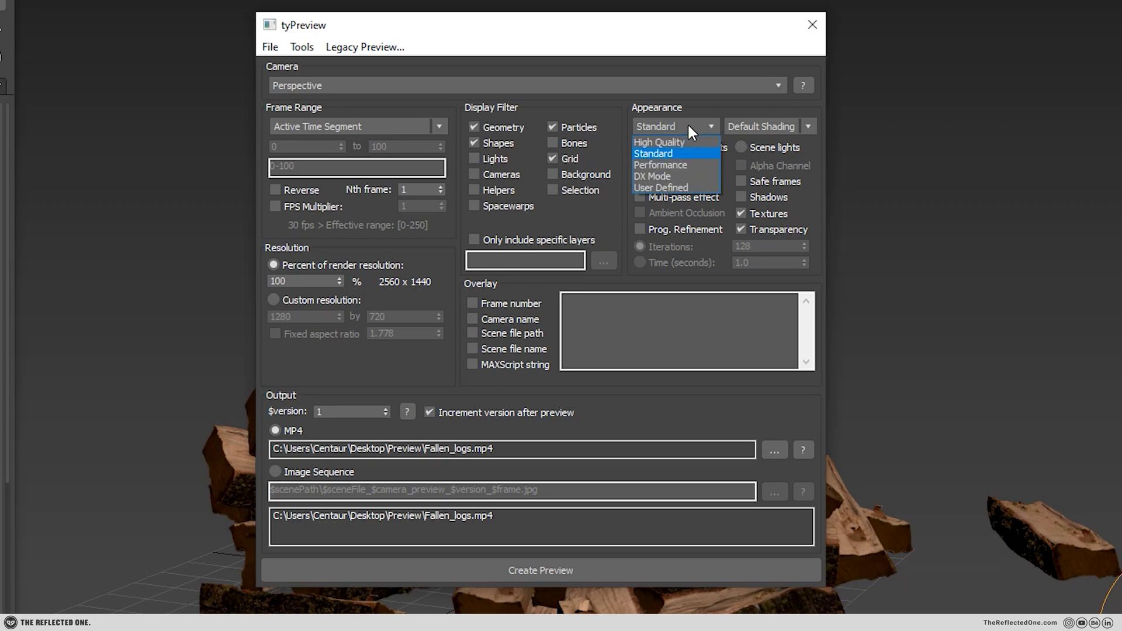
{"action": "left_click", "coordinate": [671, 149]}
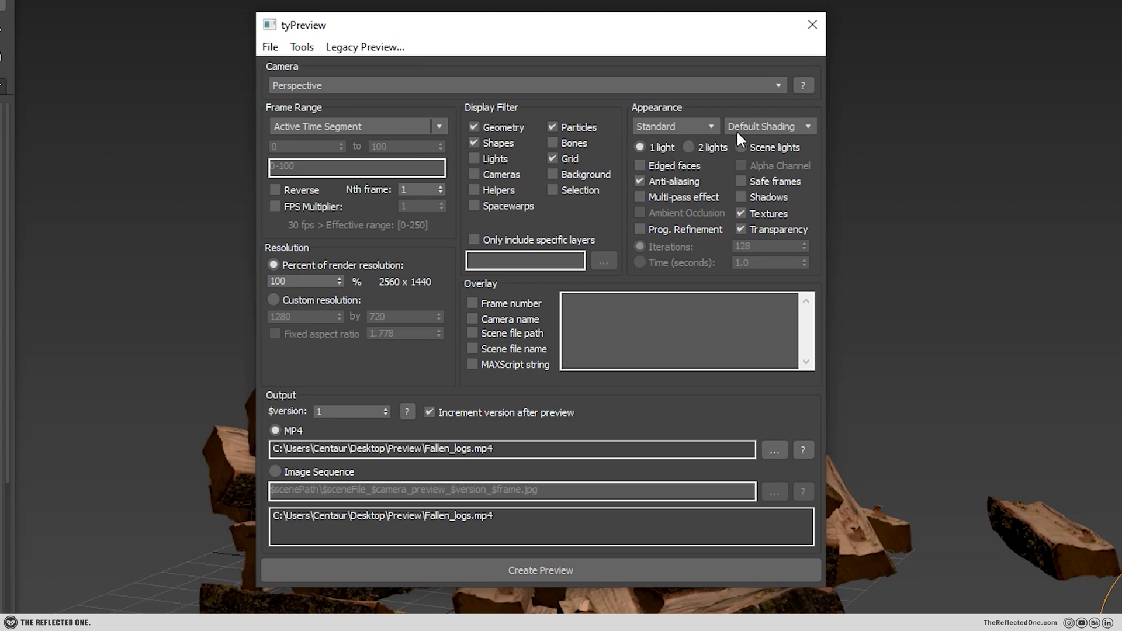
{"action": "left_click", "coordinate": [751, 129]}
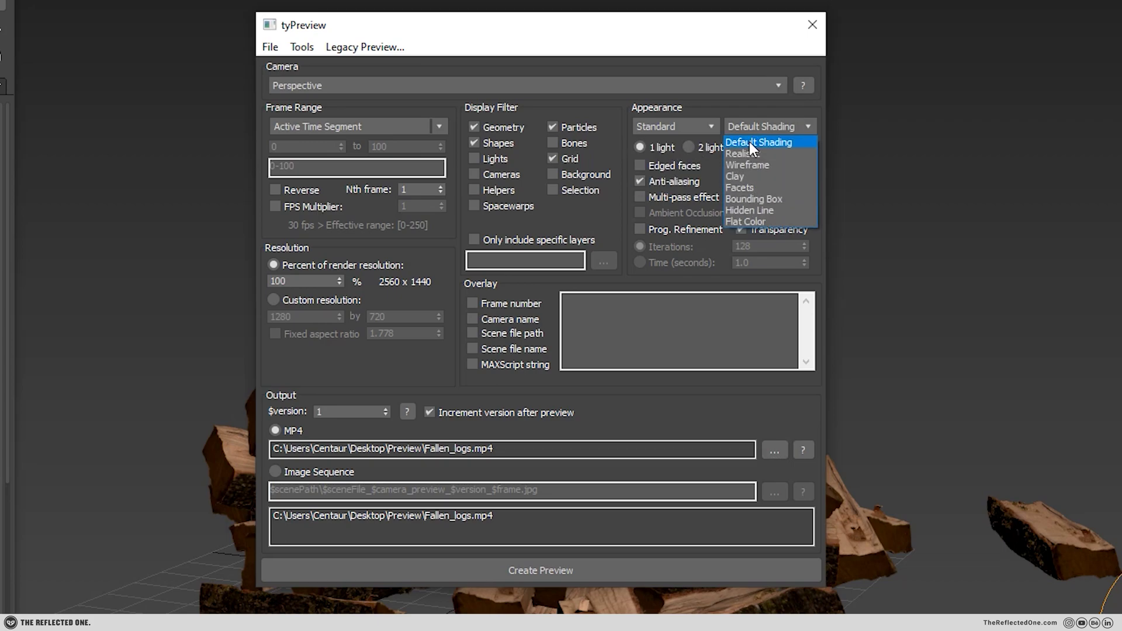
{"action": "left_click", "coordinate": [765, 143]}
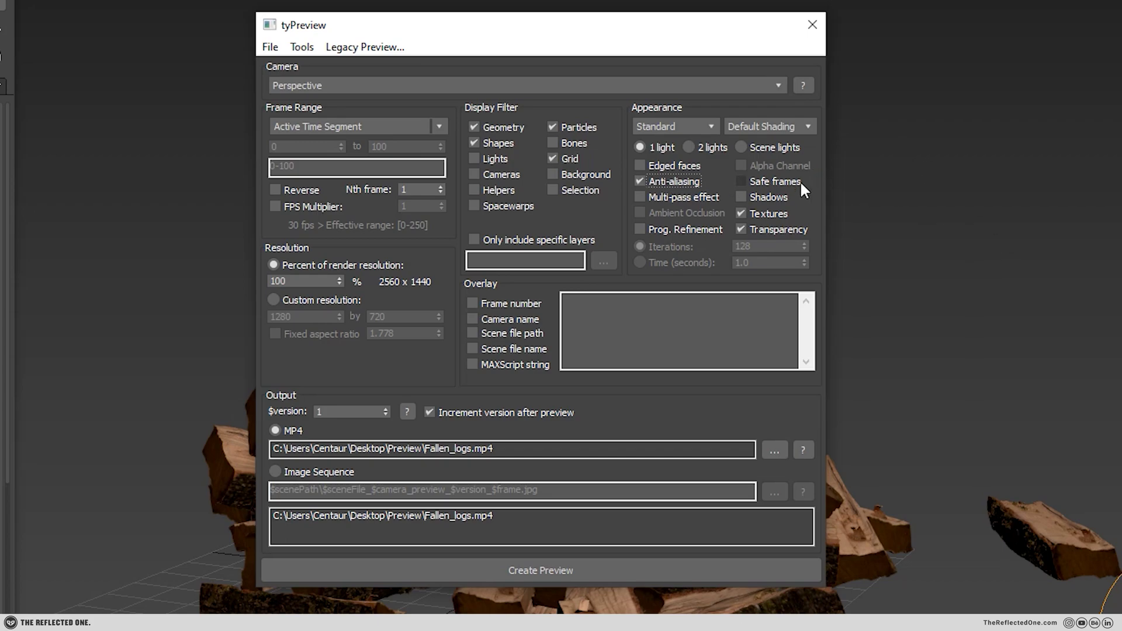
{"action": "left_click", "coordinate": [564, 568]}
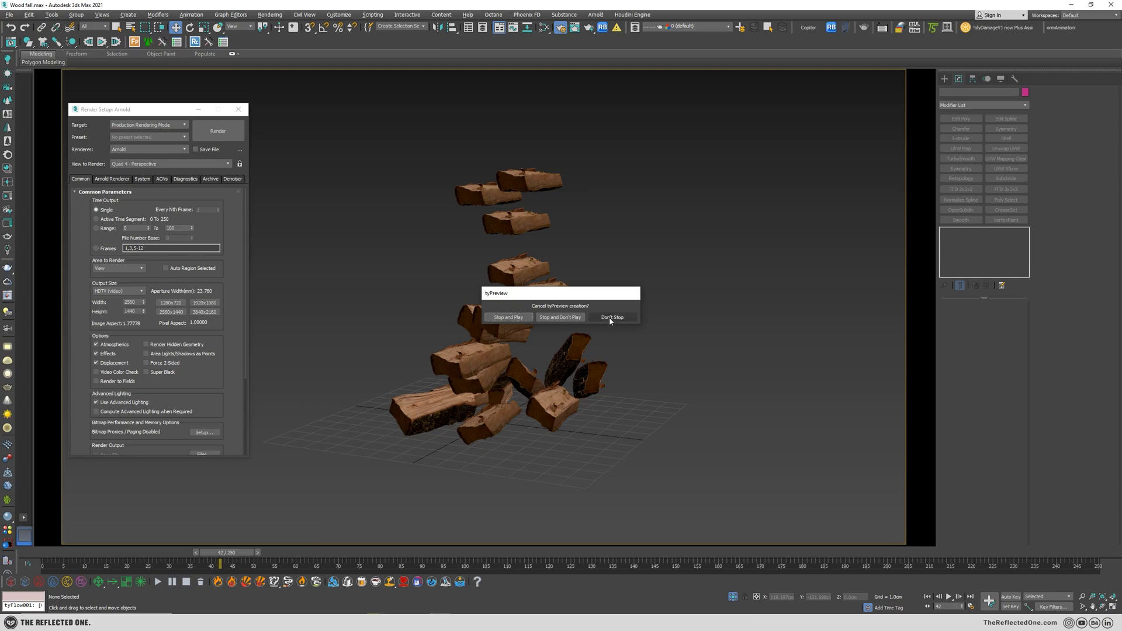
- Stop and play the partial preview, then reopen tyPreview and render the full falling-logs preview
{"action": "left_click", "coordinate": [509, 318]}
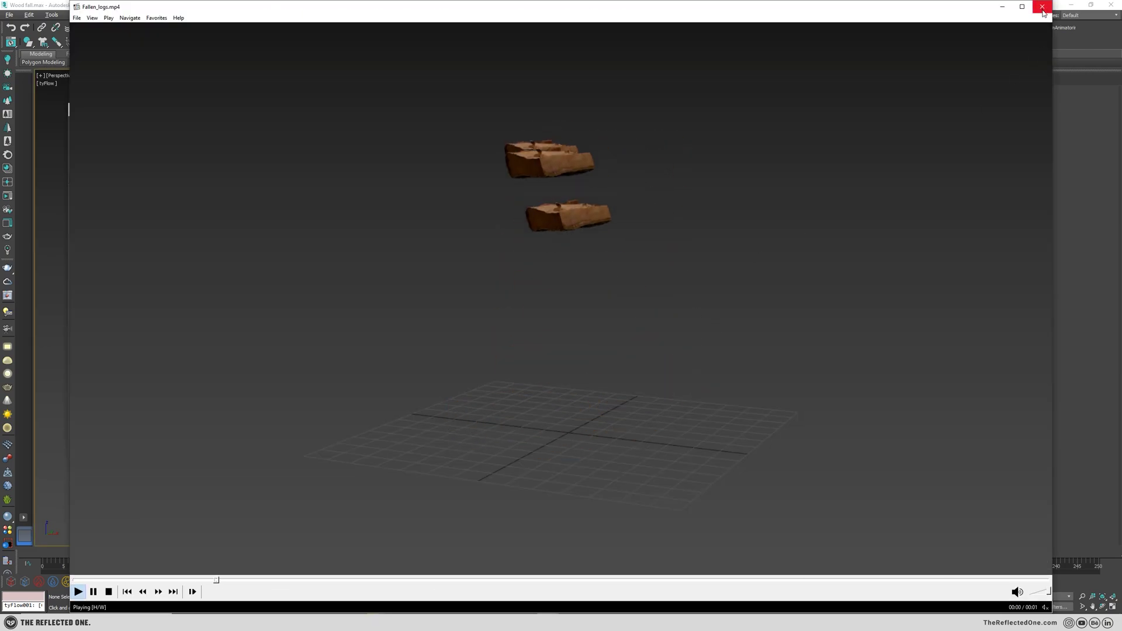
{"action": "left_click", "coordinate": [1043, 8]}
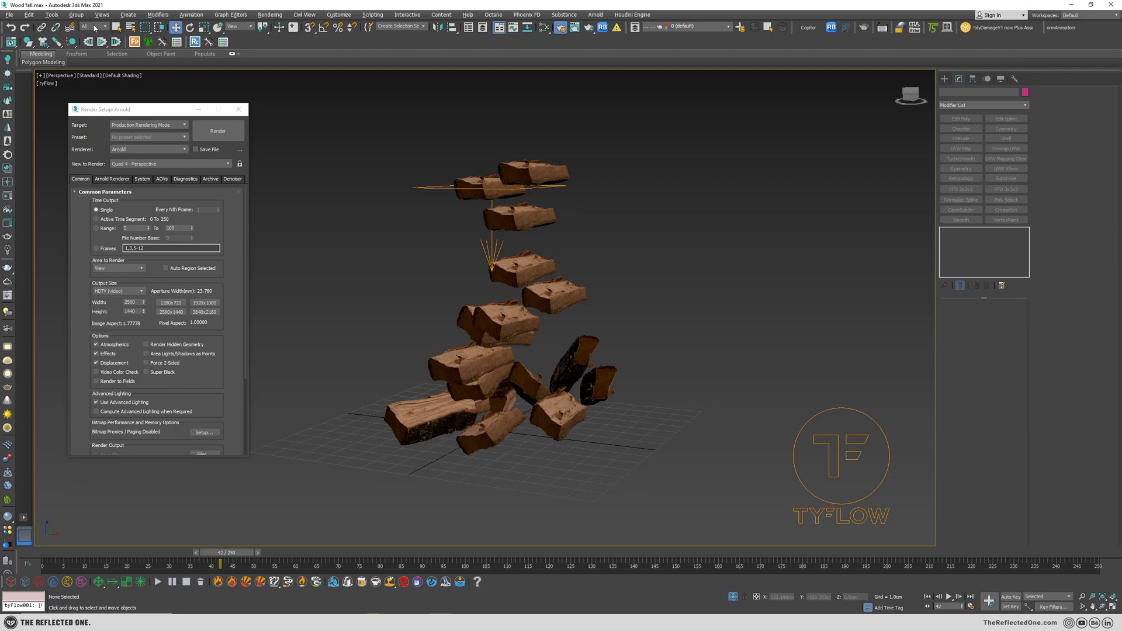
{"action": "left_click", "coordinate": [51, 14]}
{"action": "mouse_move", "coordinate": [88, 268]}
{"action": "left_click", "coordinate": [204, 266]}
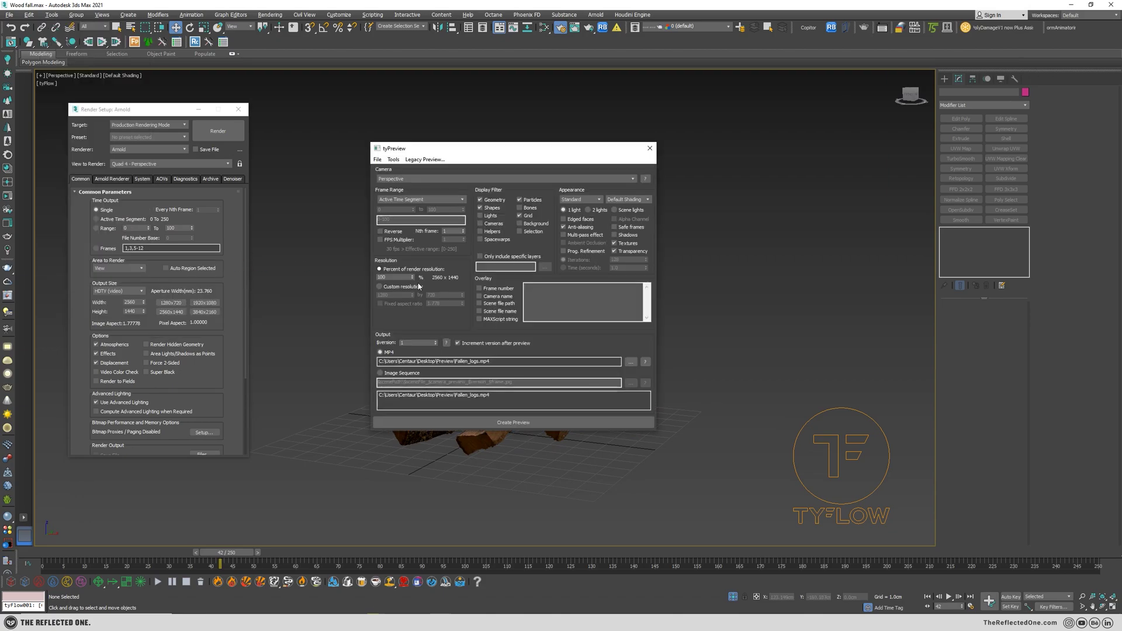
{"action": "left_click", "coordinate": [546, 421]}
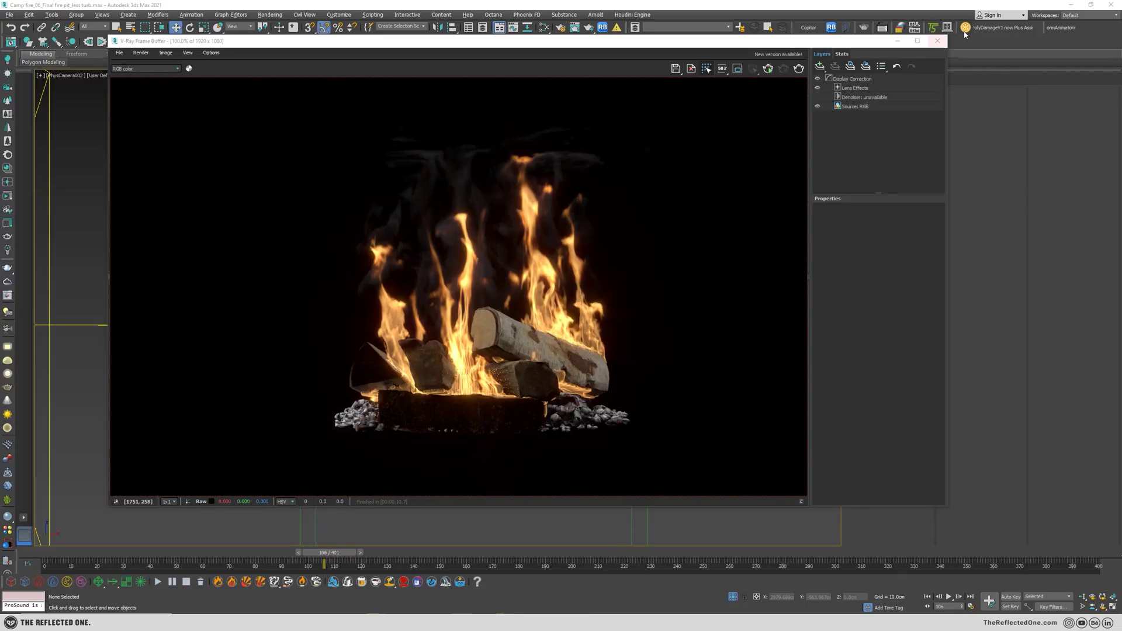
- Close the V-Ray frame buffer, rewind the timeline, and play the campfire fire simulation
{"action": "left_click", "coordinate": [939, 42]}
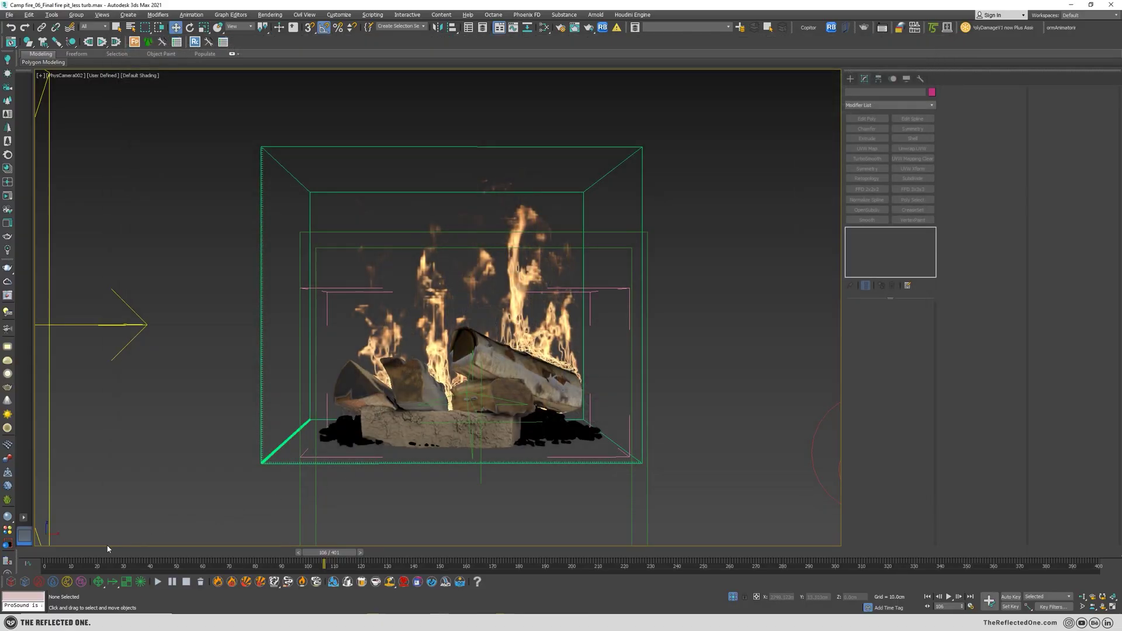
{"action": "left_click_drag", "start_coordinate": [107, 551], "coordinate": [53, 551]}
{"action": "key", "text": "slash"}
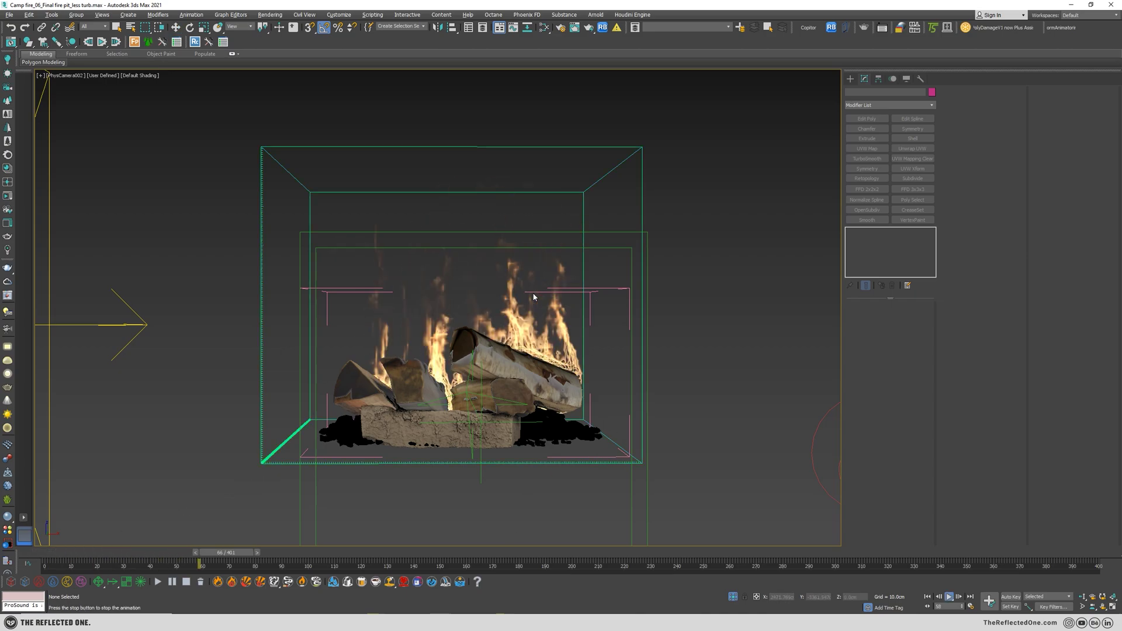
- Open tyPreview for the campfire and name the MP4 output Fire_Sim in the Preview folder
{"action": "left_click", "coordinate": [52, 15]}
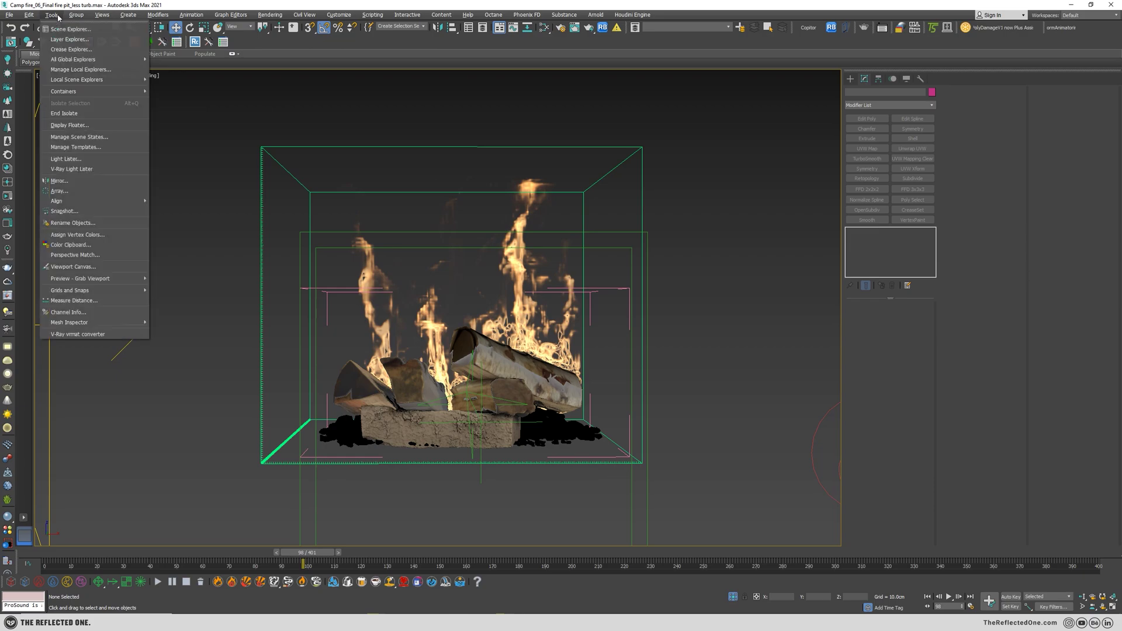
{"action": "mouse_move", "coordinate": [84, 283]}
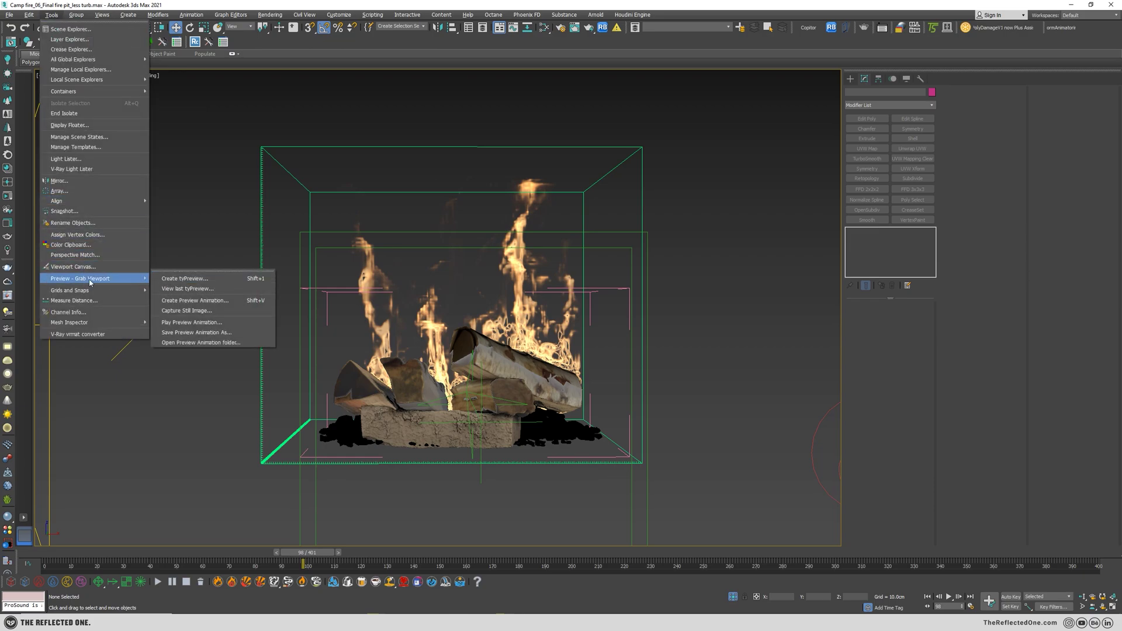
{"action": "left_click", "coordinate": [188, 282]}
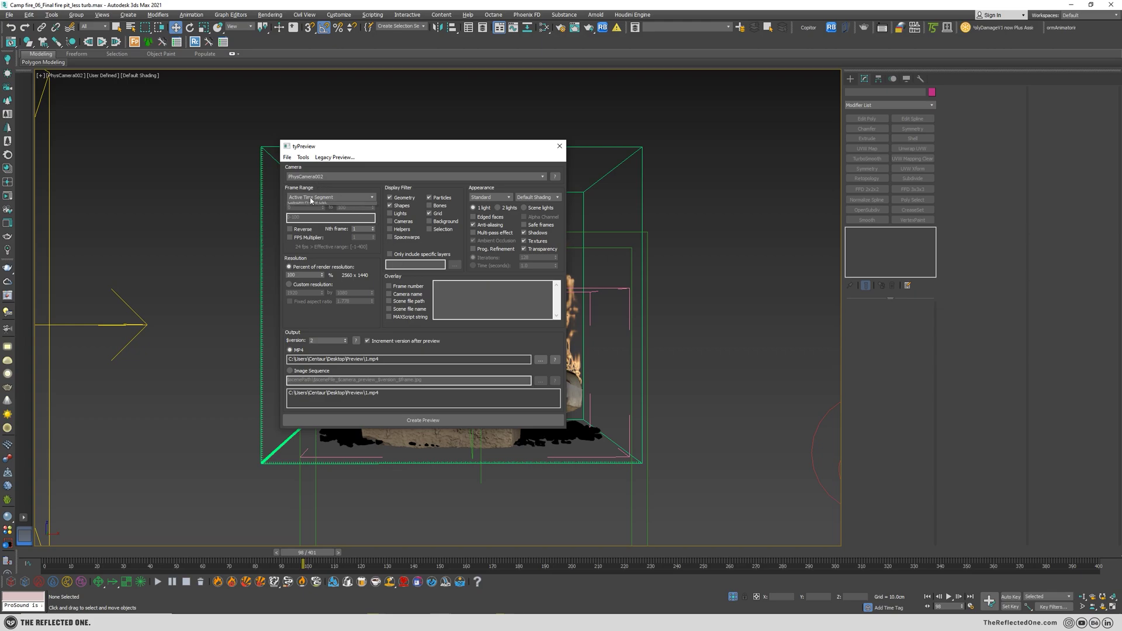
{"action": "left_click", "coordinate": [306, 200]}
{"action": "left_click", "coordinate": [540, 360]}
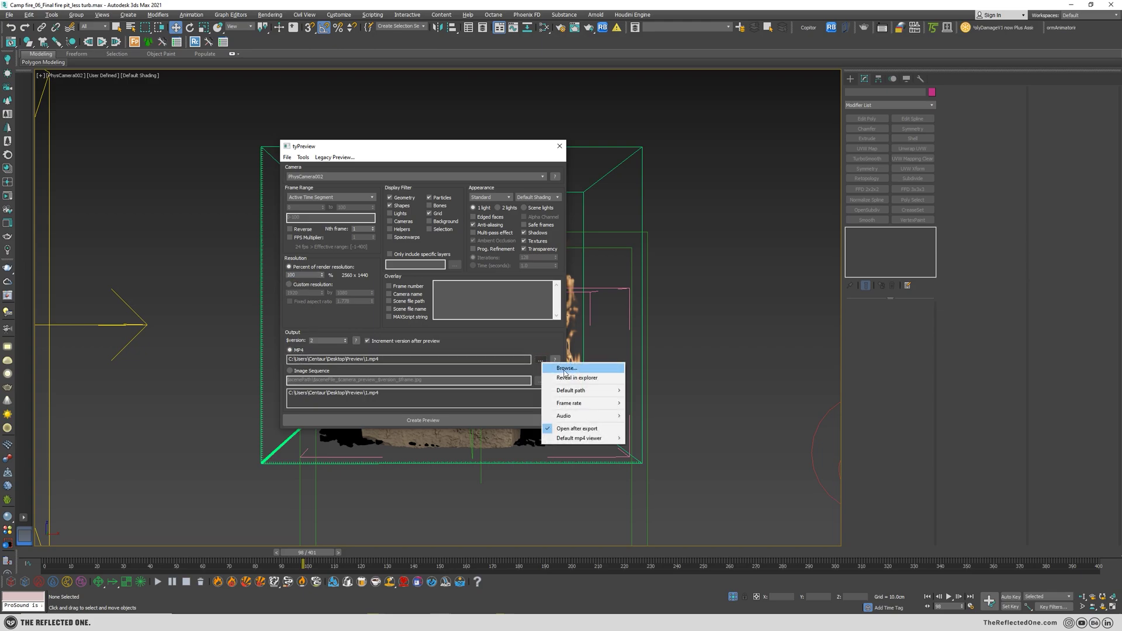
{"action": "left_click", "coordinate": [565, 370]}
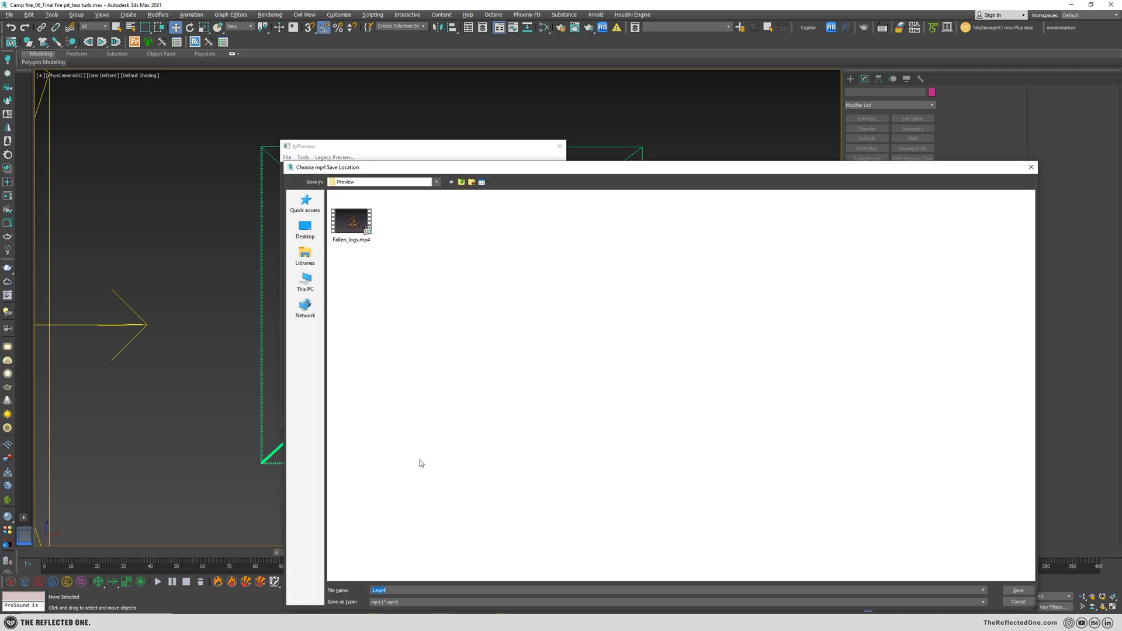
{"action": "type", "text": "Fire_Si"}
{"action": "key", "text": "Return"}
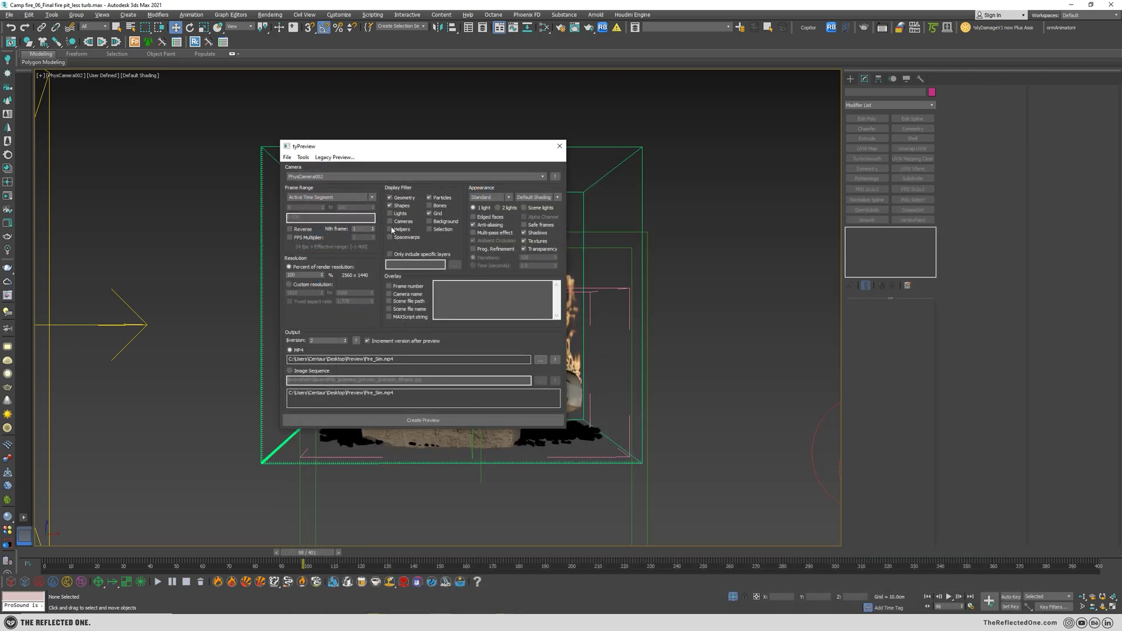
- Keep the Standard quality preset for the Fire_Sim campfire preview
{"action": "left_click", "coordinate": [488, 199]}
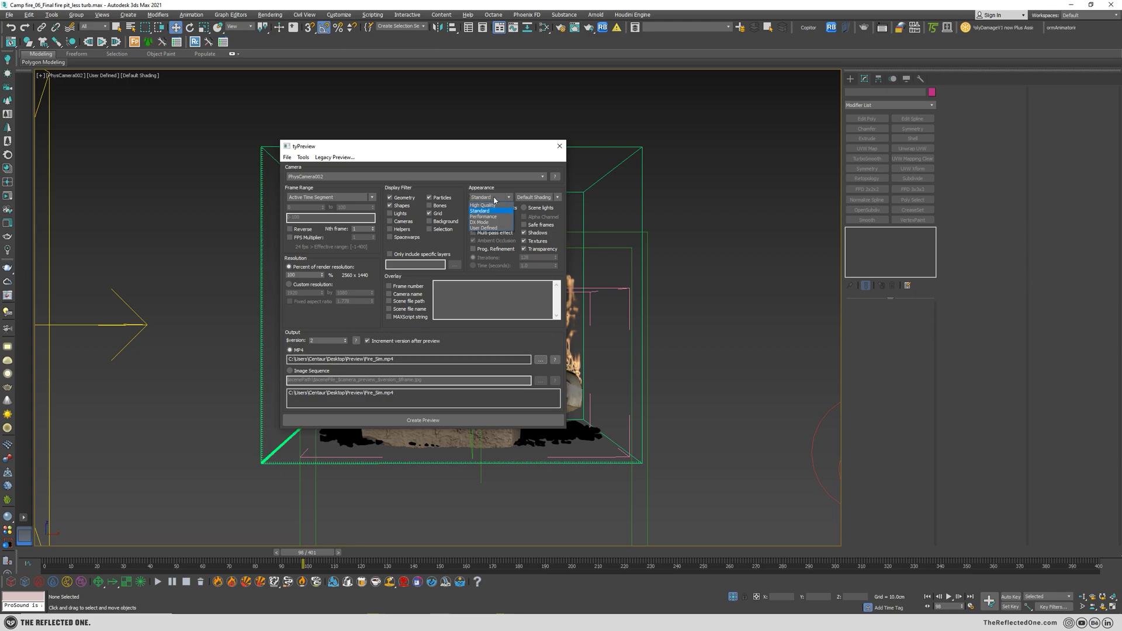
{"action": "left_click", "coordinate": [527, 205]}
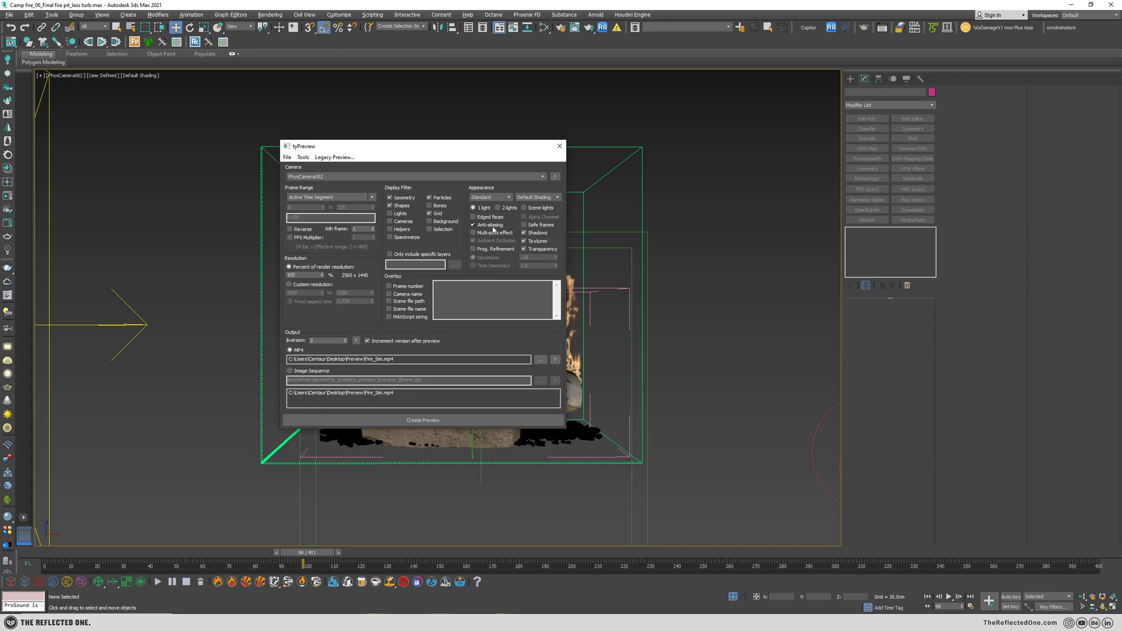